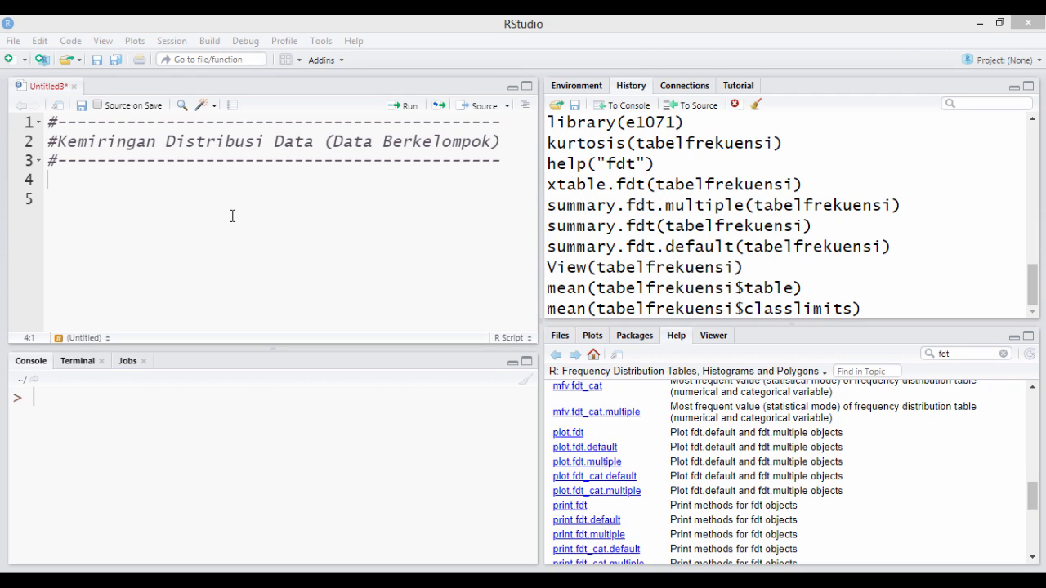
- Add the comment "#Aktifkan package 'fdth'" and library(fdth) below the script header, and run the script to load the package
left_click(88, 189)
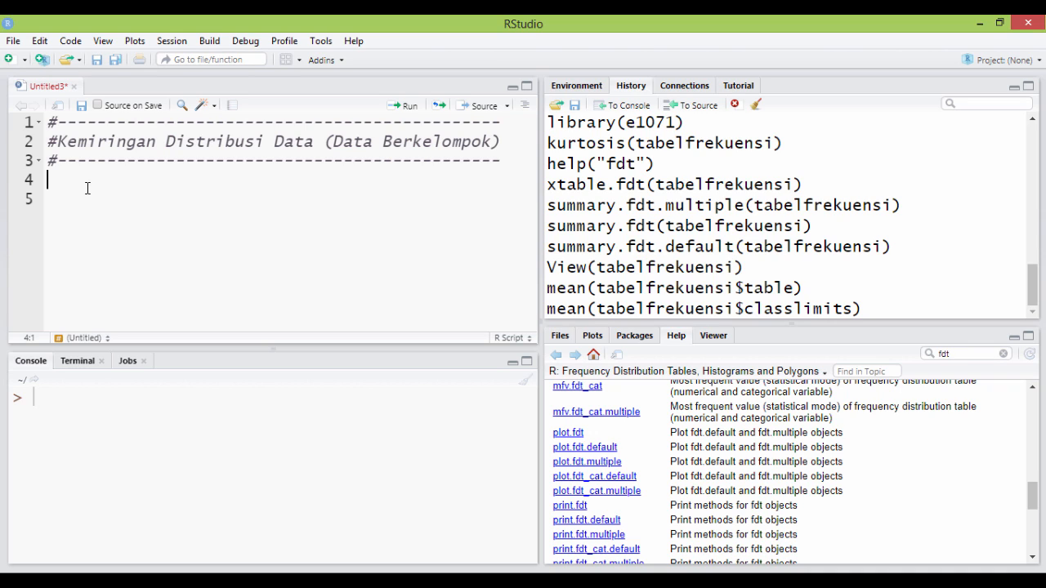
type("#Aktifkan pack")
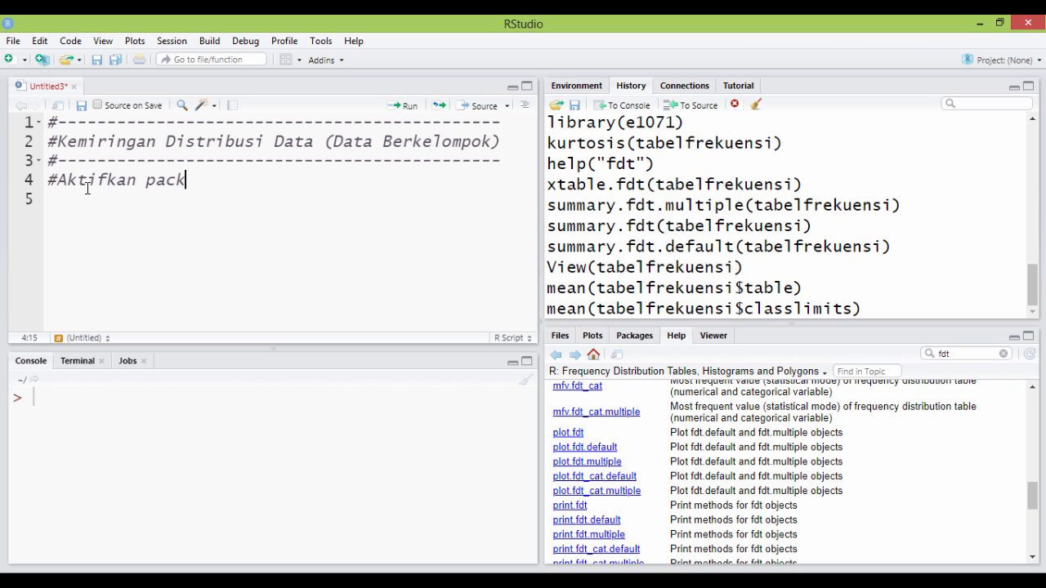
type("age 'fdth")
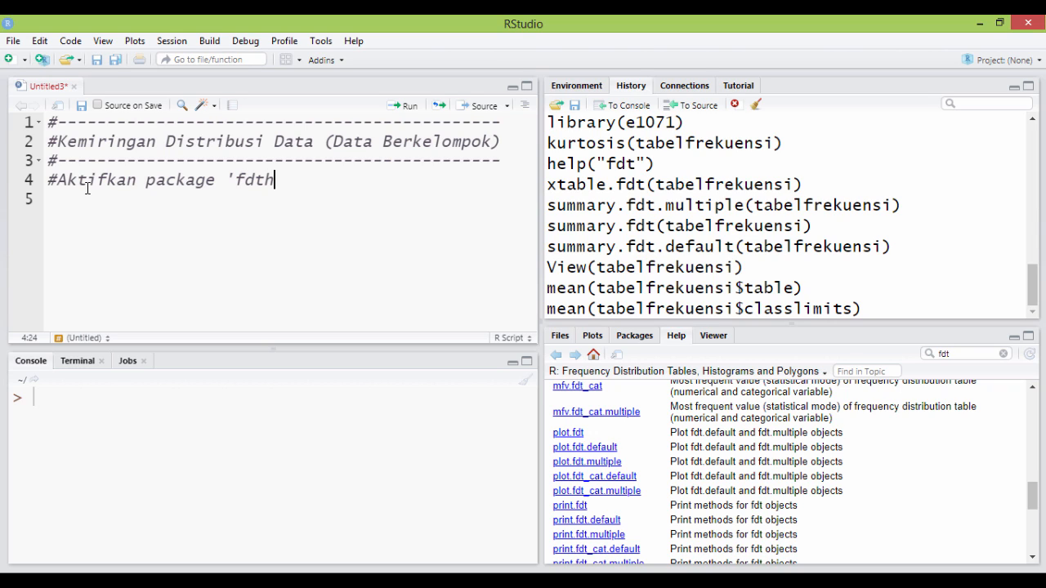
type("'")
key("Return")
type("libra")
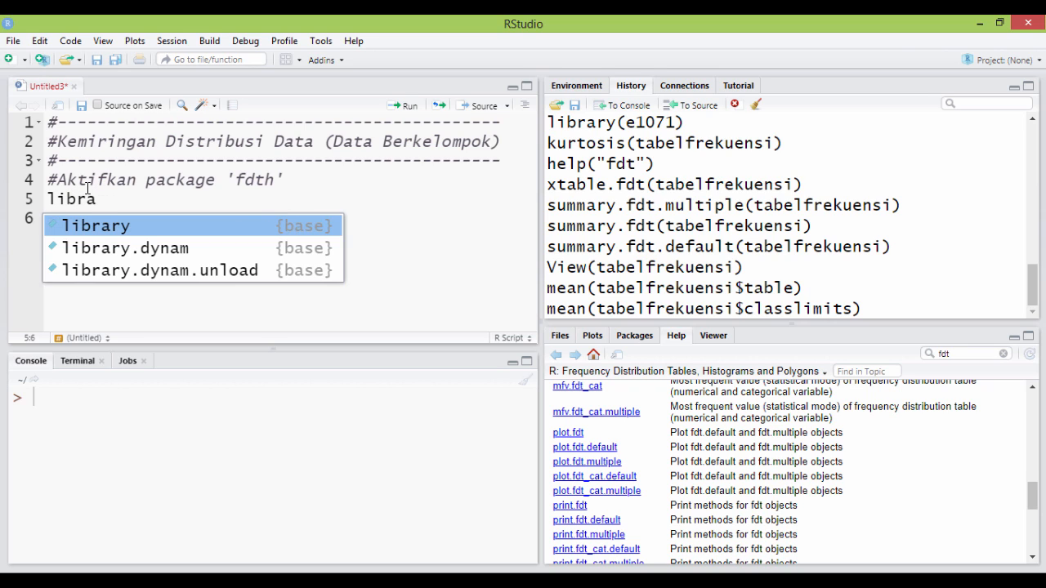
key("Return")
type("fdth")
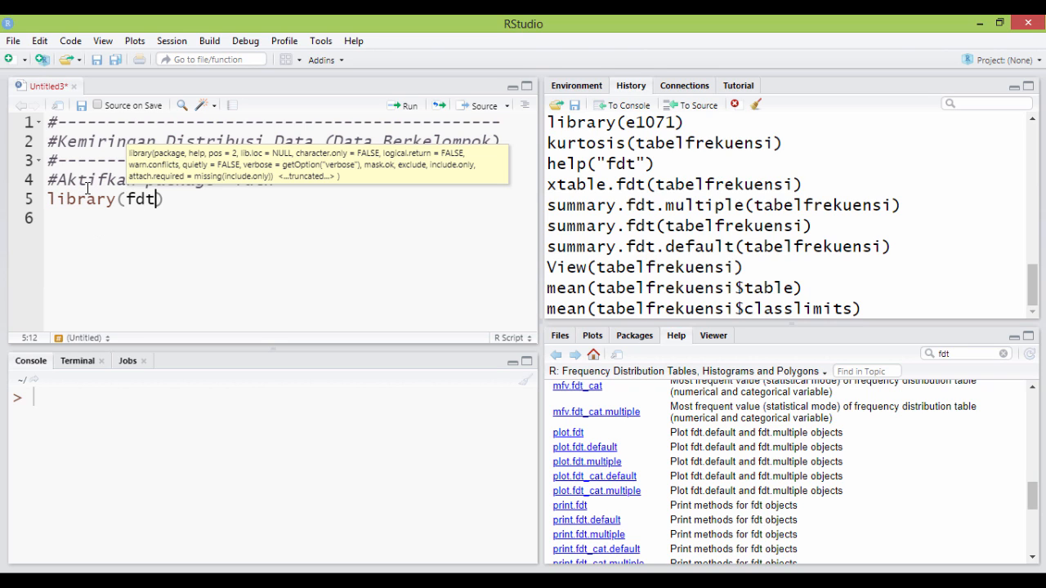
key("ctrl+Return")
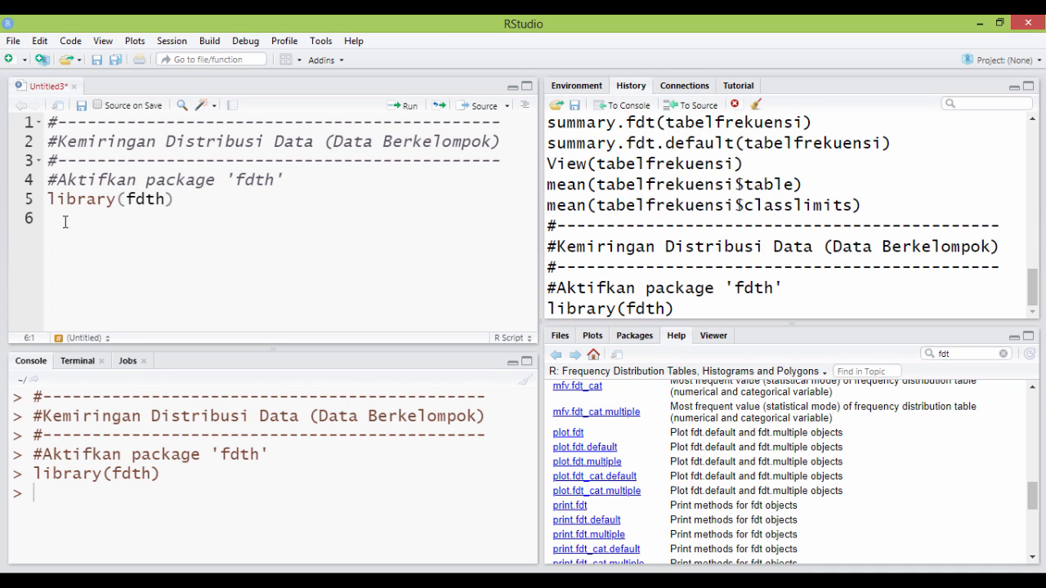
- Paste the copied "#Input Data" block defining the data vector below library(fdth), check its full lines, and run it
key("ctrl+v")
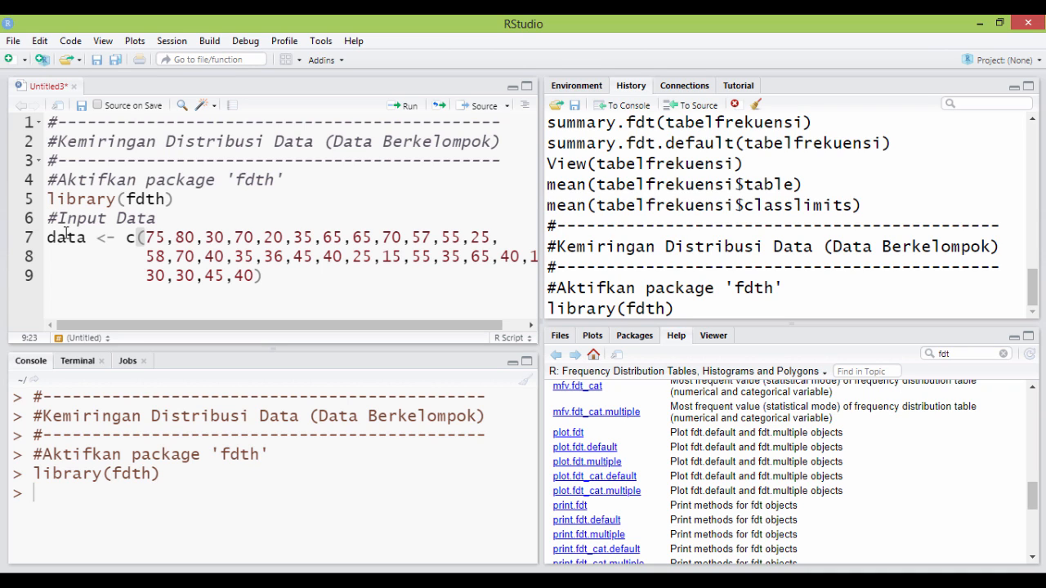
left_click(48, 238)
left_click_drag(200, 325, 227, 324)
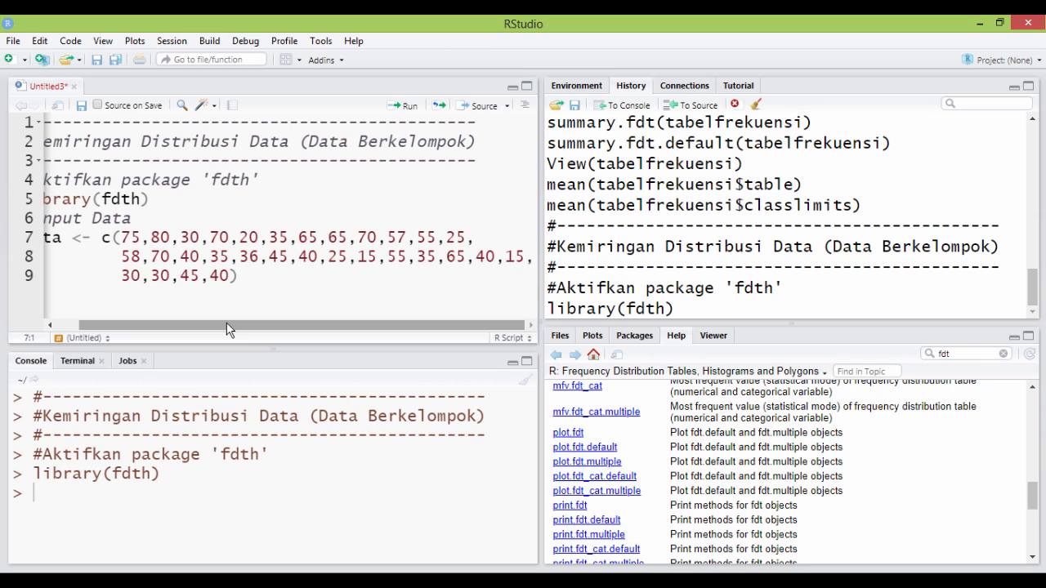
left_click_drag(226, 322, 131, 320)
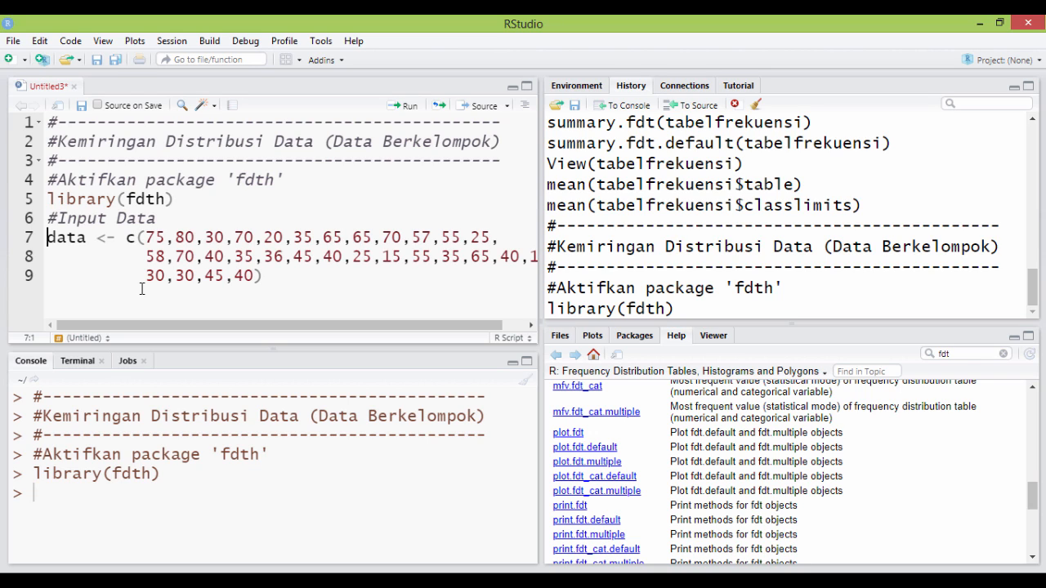
key("ctrl+End")
key("ctrl+Return")
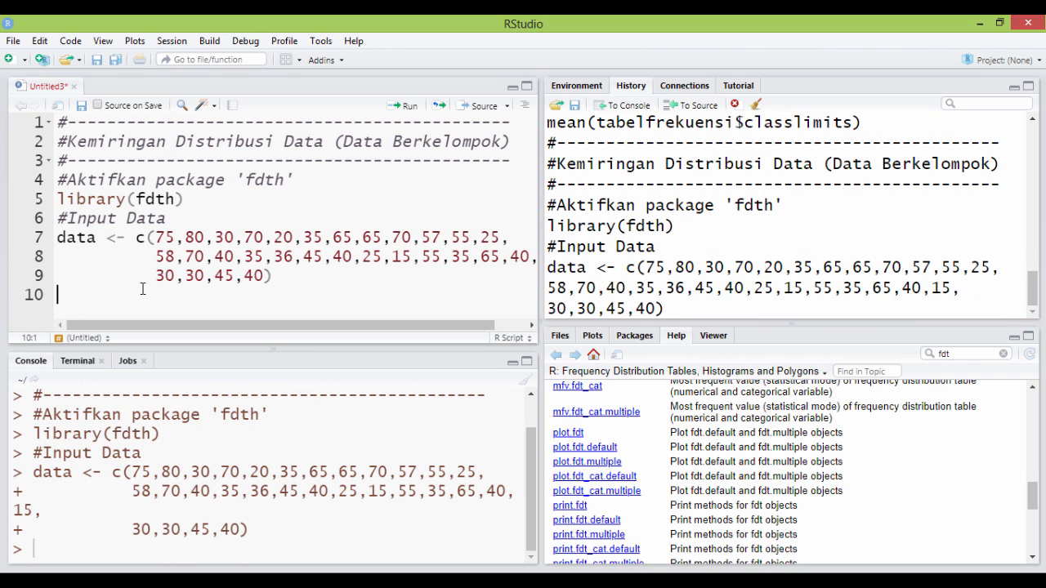
- Add and run a line that prints data, and review the listed values in the console
type("data")
key("Escape")
key("ctrl+Return")
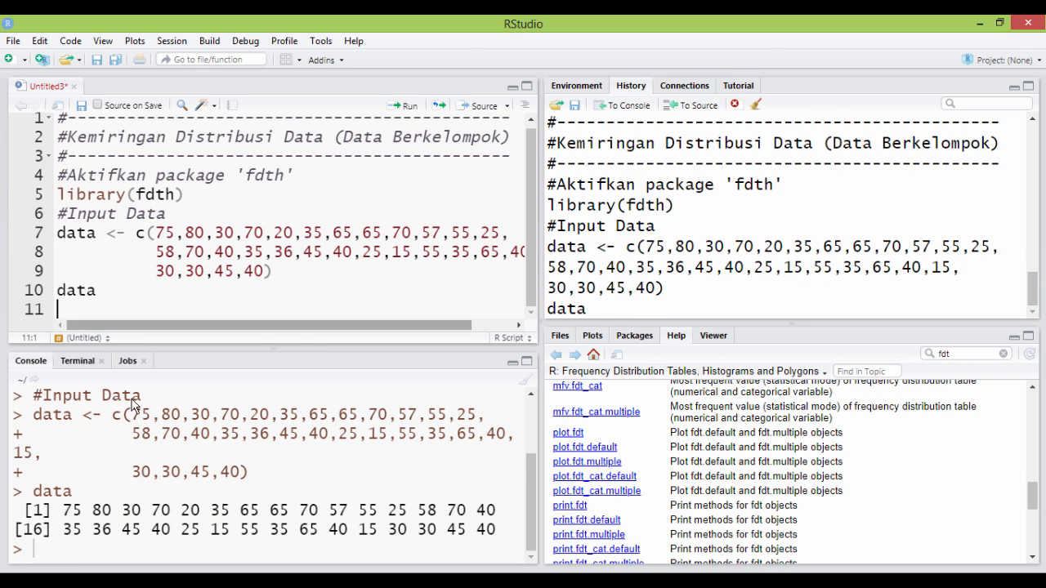
double_click(65, 511)
left_click_drag(107, 516, 496, 527)
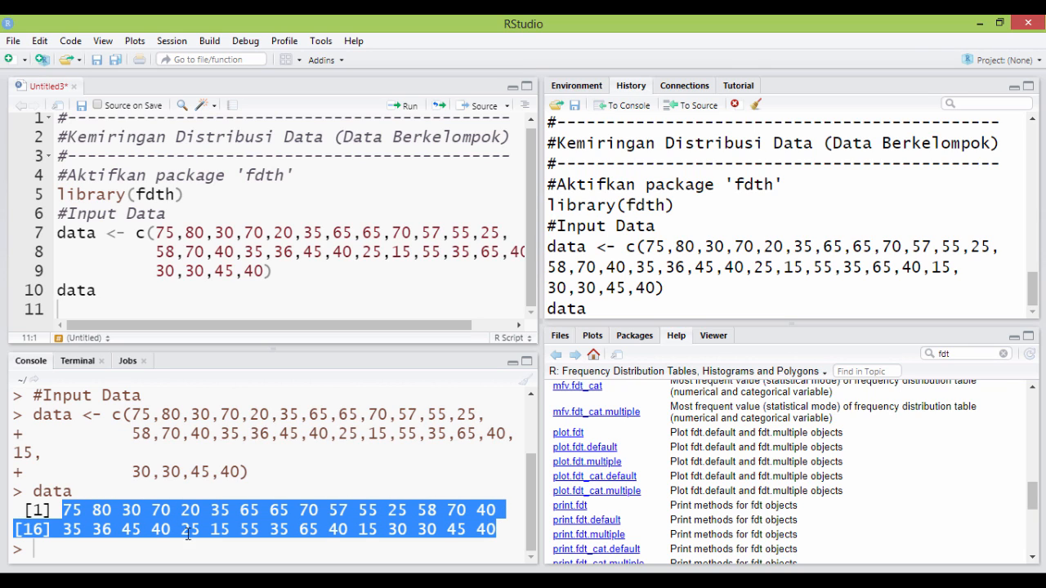
left_click(88, 518)
left_click_drag(65, 512, 507, 520)
left_click(92, 529)
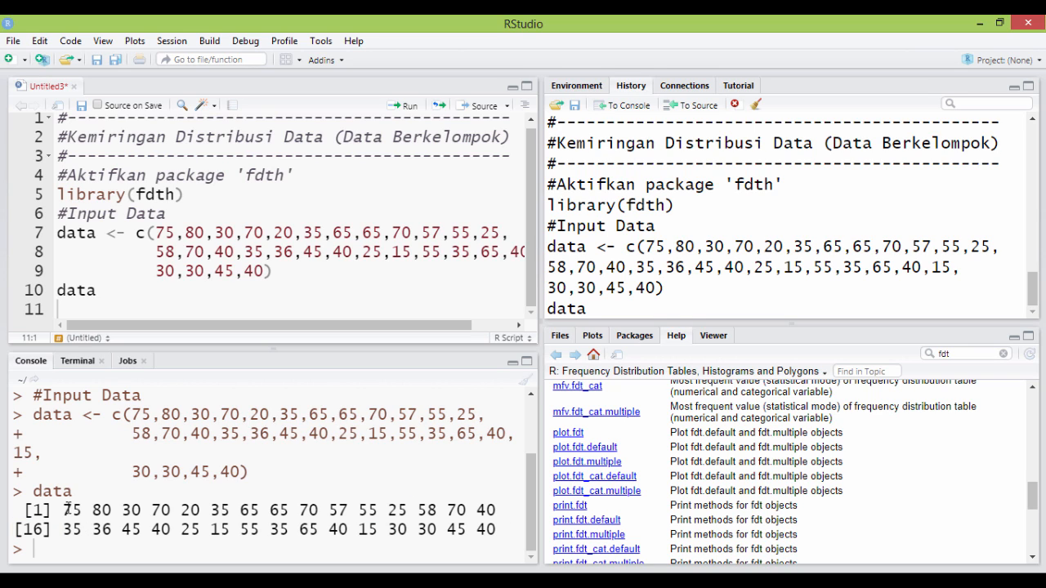
left_click_drag(65, 510, 495, 528)
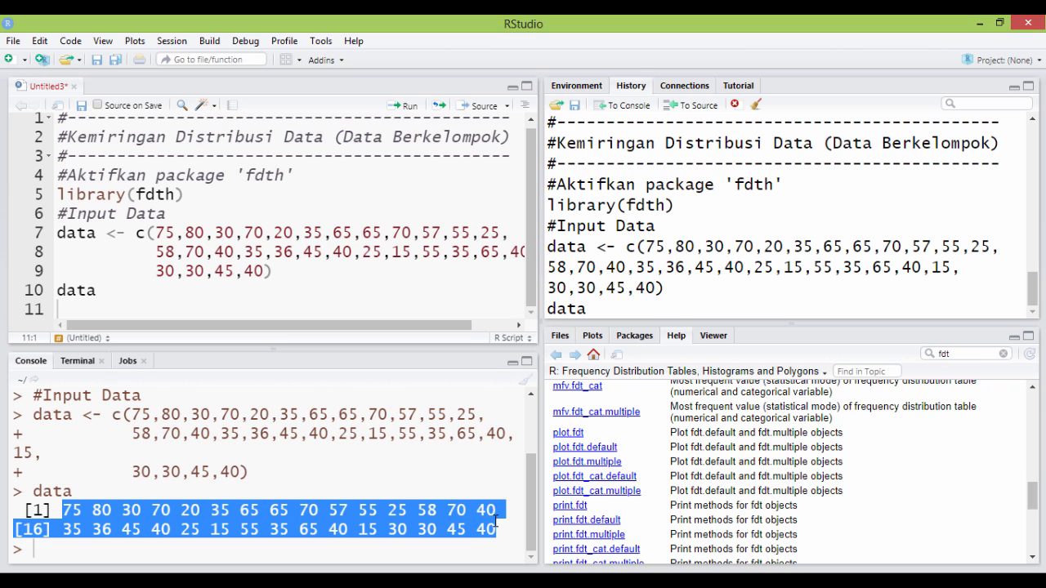
- Add the comment "#Membuat tabel distribusi frekuensi" below the data line
left_click(68, 307)
type("#")
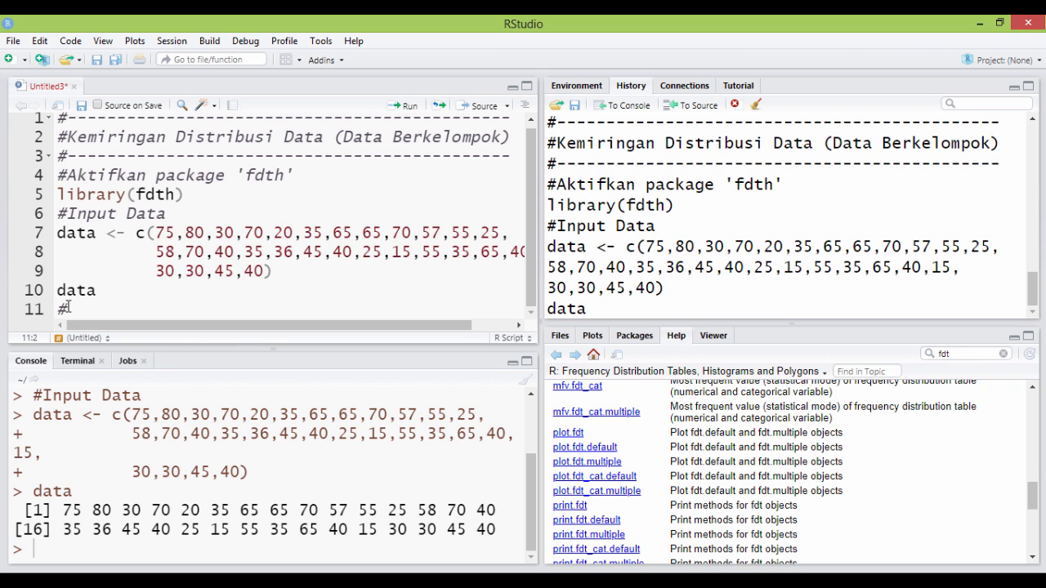
type("Membuat tabel dis")
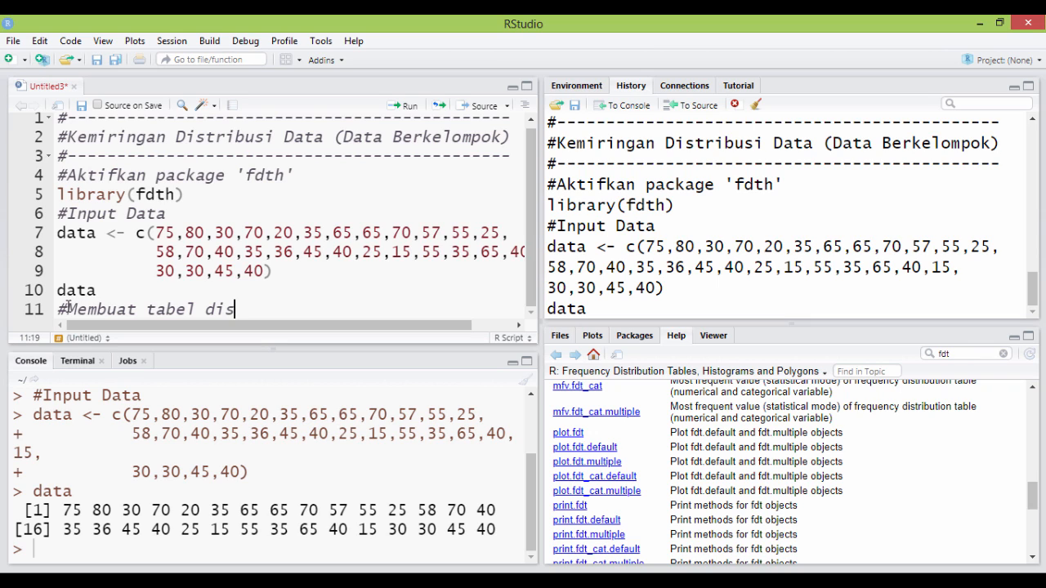
type("tribusi frekuen")
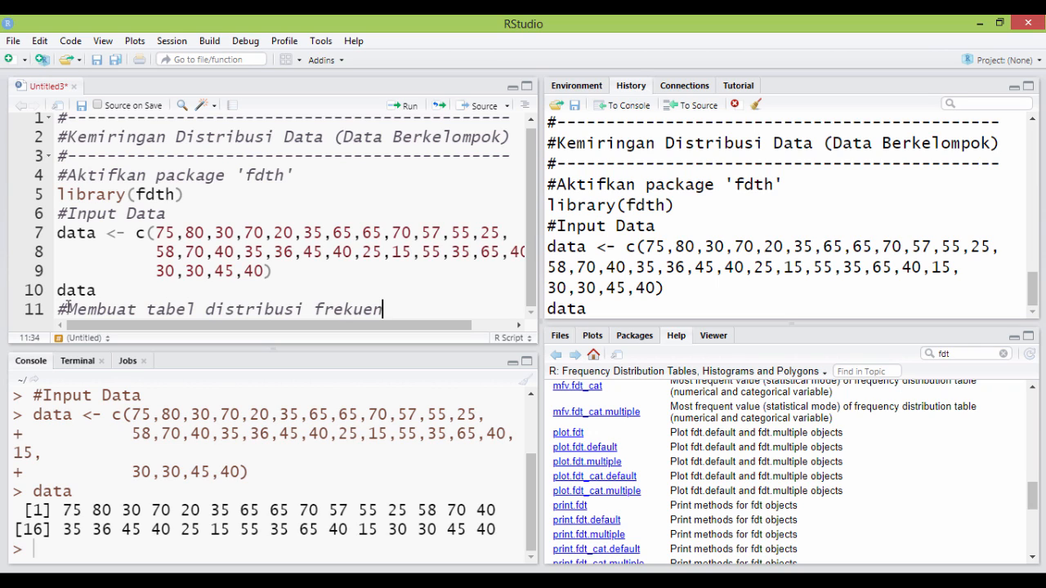
type("si")
key("Return")
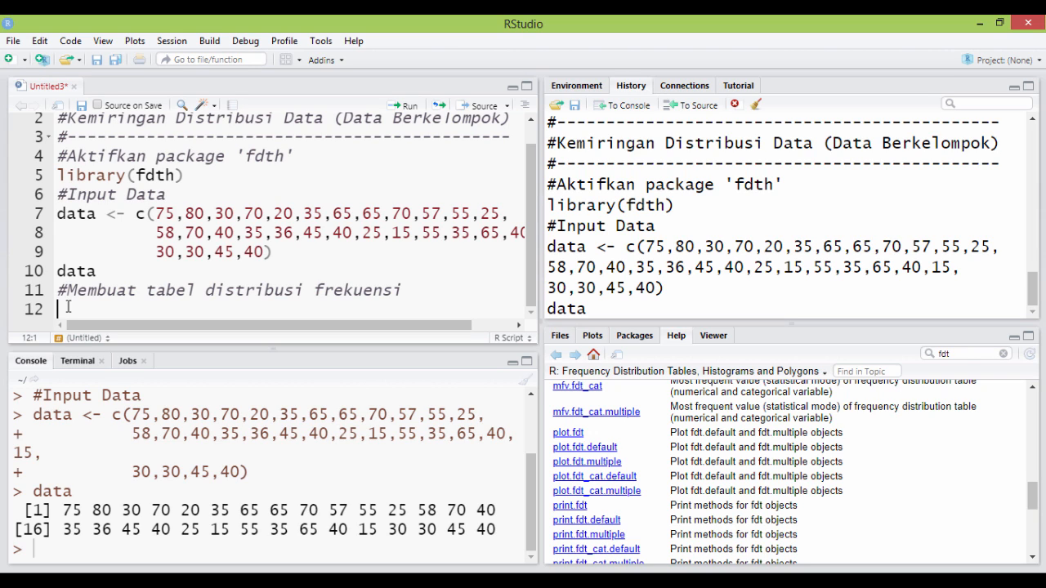
- Create the frequency table with tabelfrekuensi <- fdt(data) and run it
type("tabel")
key("Return")
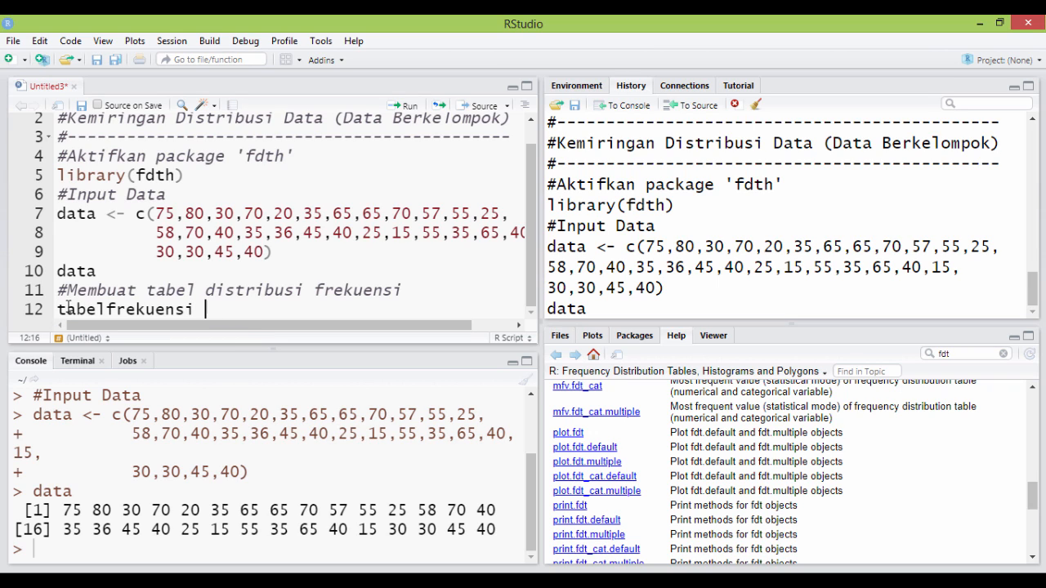
type("<- fdt(da")
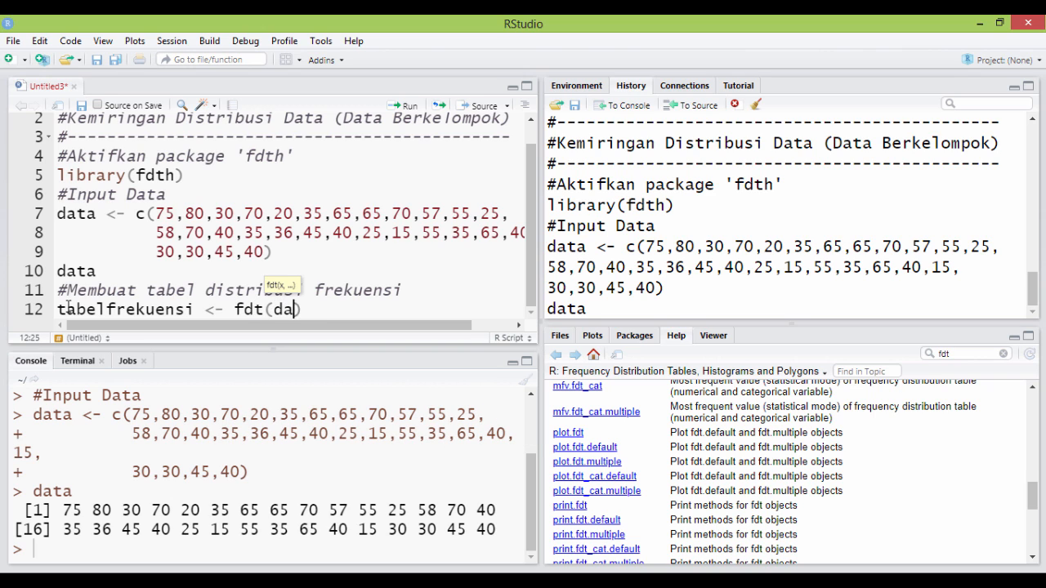
type("ta")
key("Escape")
key("ctrl+Return")
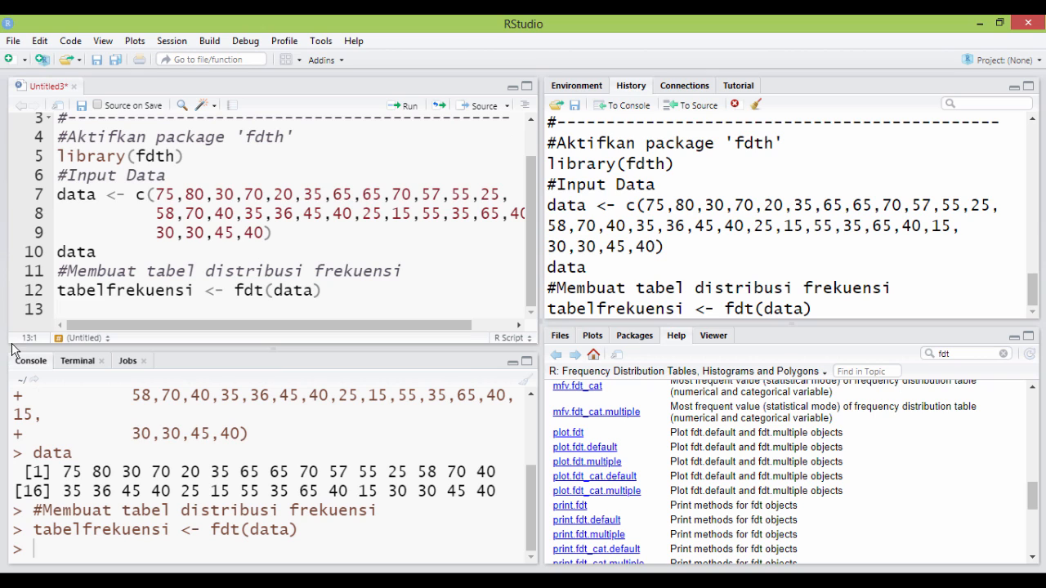
- Add and run a line that prints tabelfrekuensi, and compare its class limits and frequencies with the input data
type("tabel")
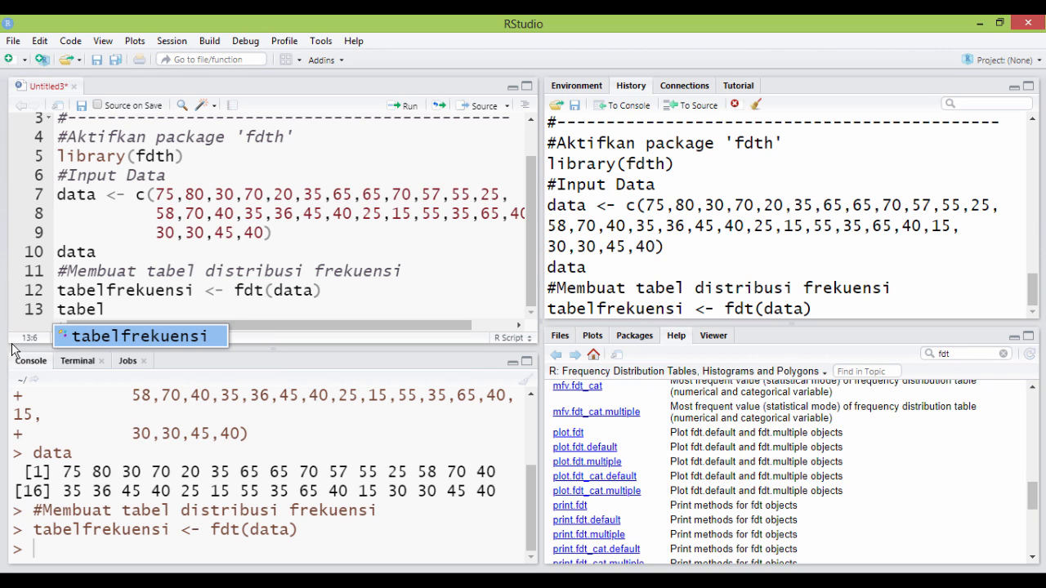
key("Tab")
key("ctrl+Return")
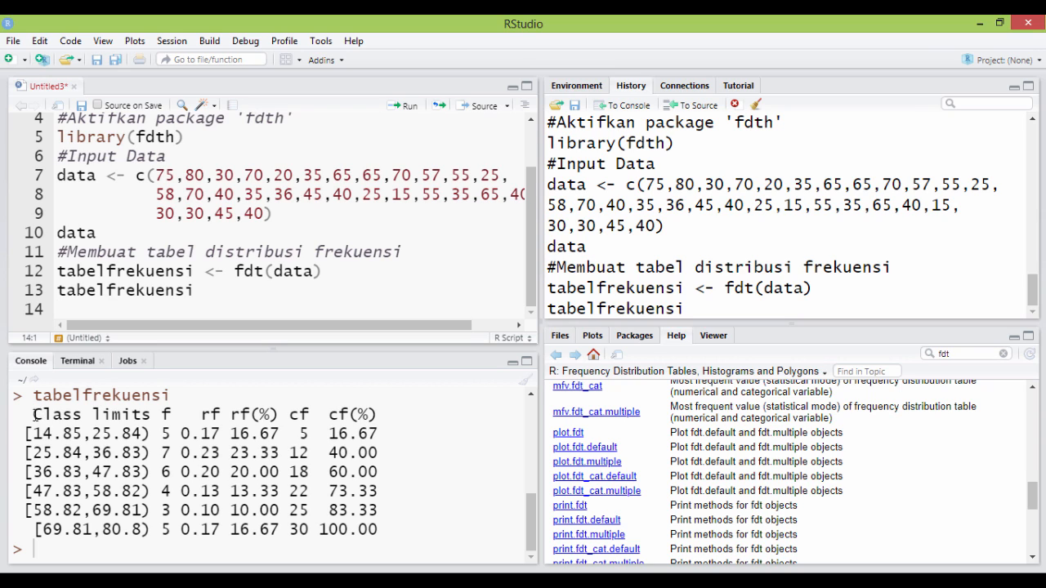
left_click_drag(35, 414, 123, 415)
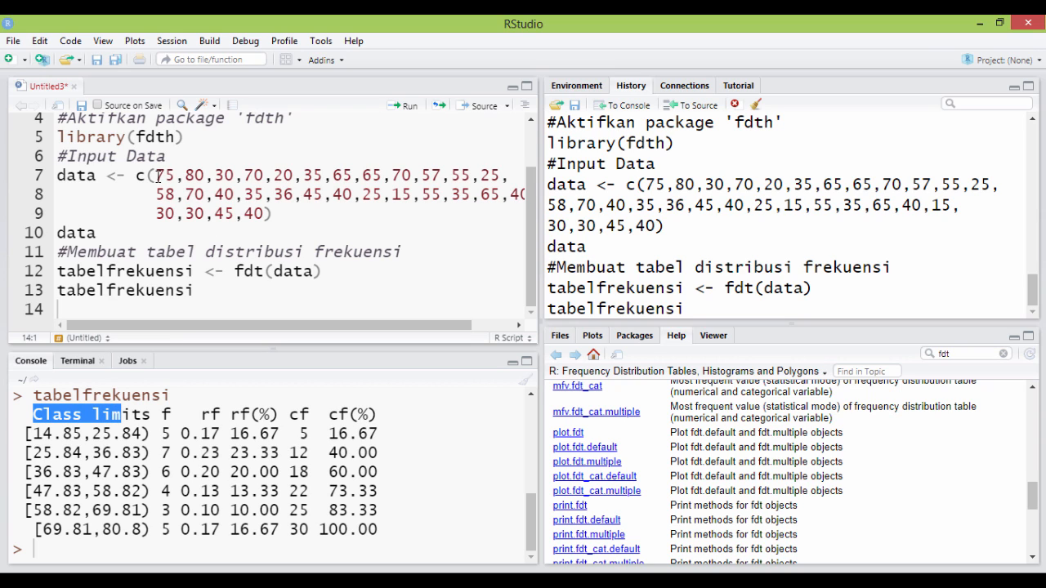
left_click_drag(156, 176, 266, 214)
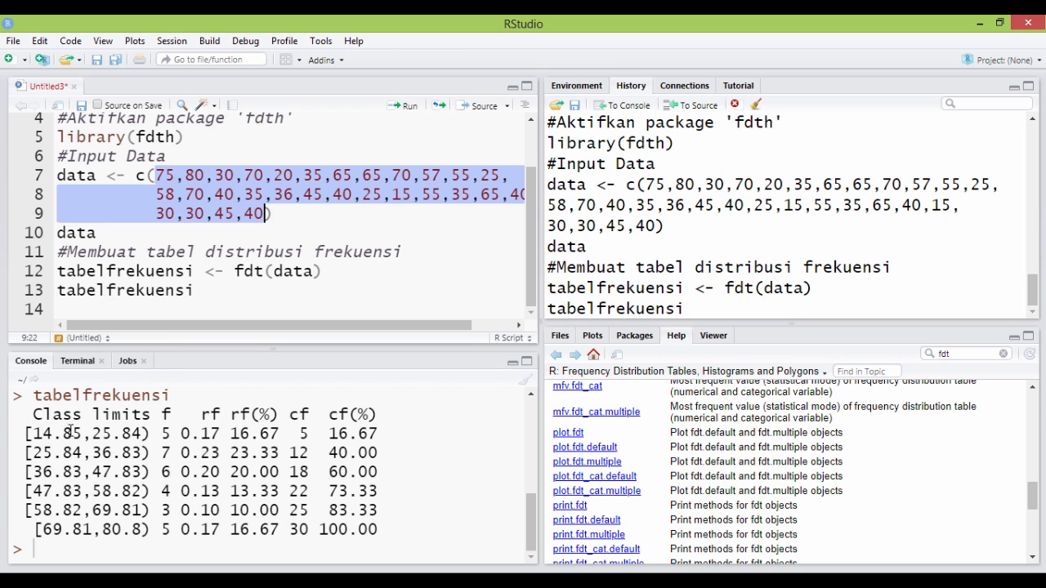
left_click_drag(33, 415, 380, 533)
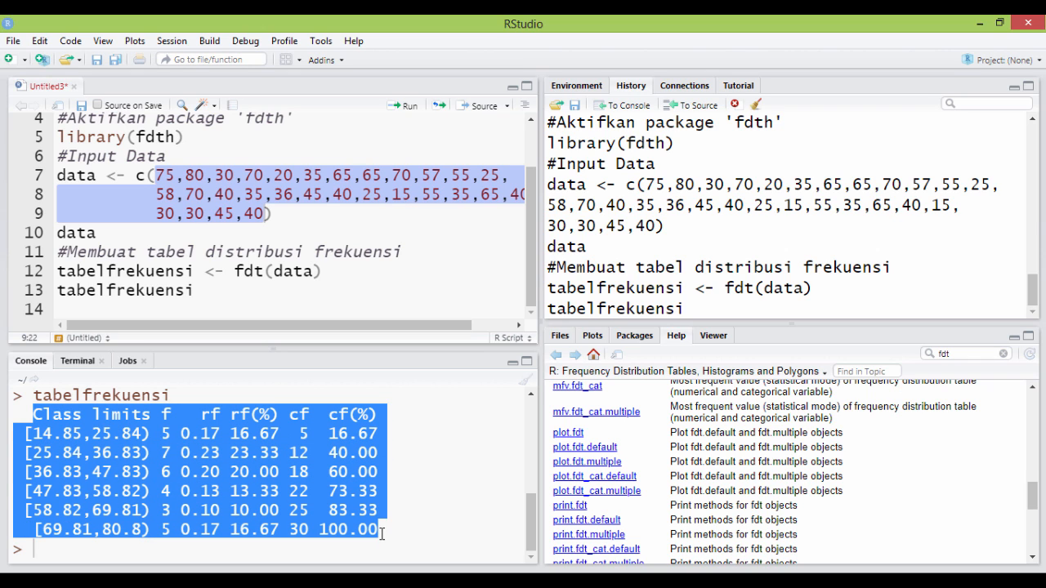
- Add the comment "#Kemiringan distribusi data rumus Peason" on the script's last line
left_click(197, 303)
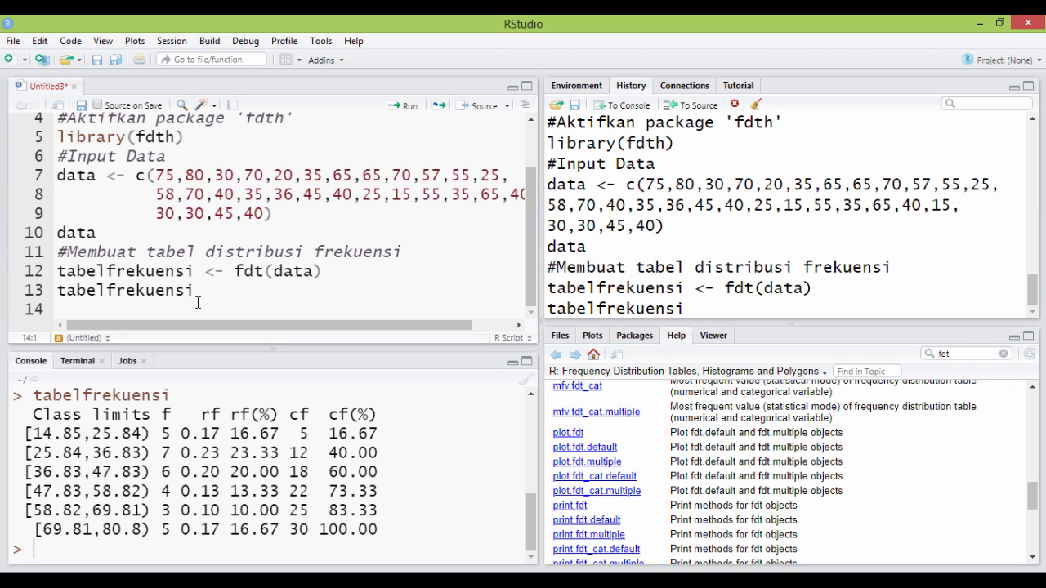
type("#Kemiringan ")
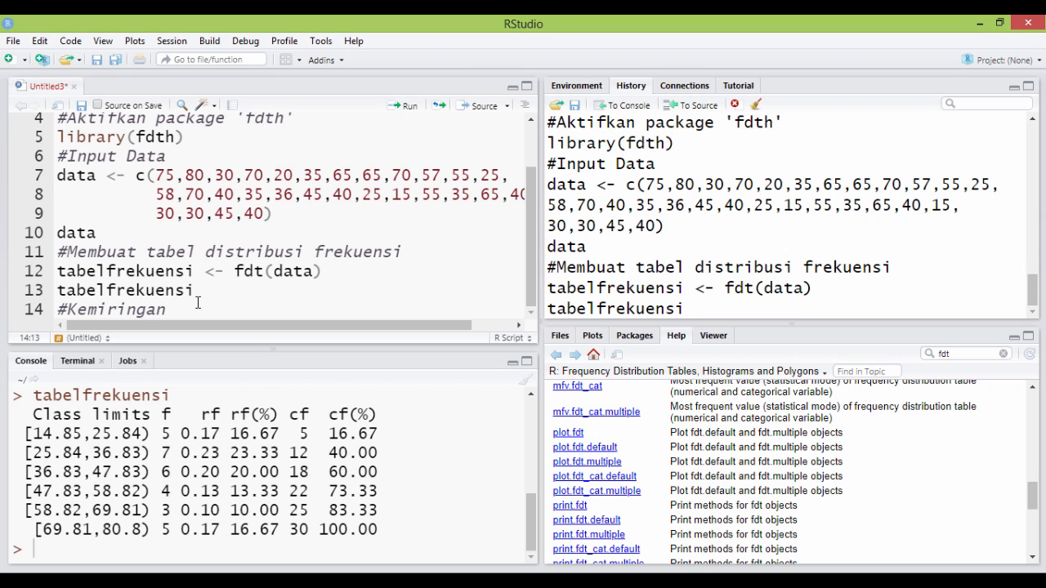
type("distrub")
key("BackSpace")
key("BackSpace")
type("ibusi data")
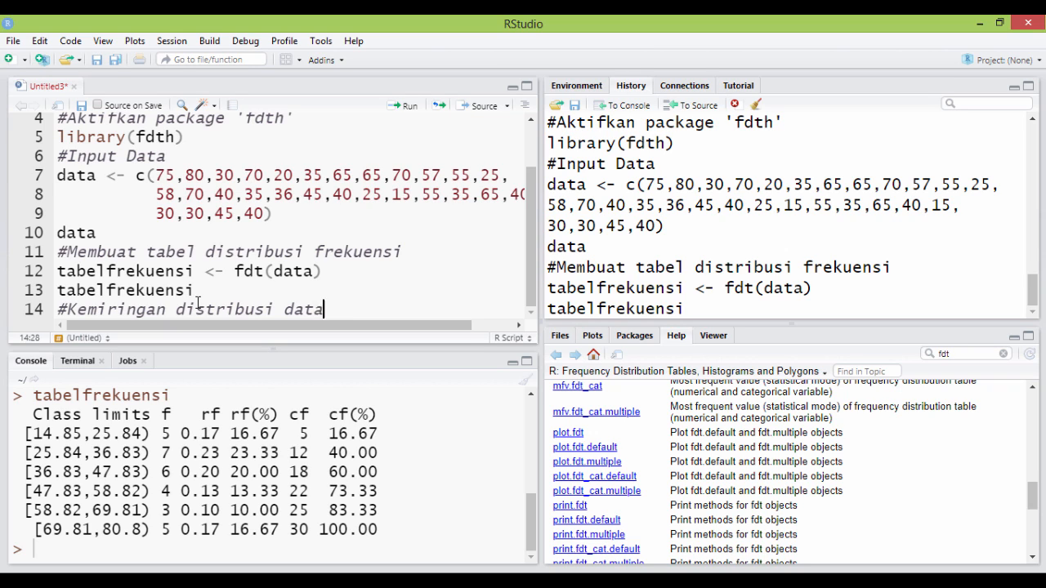
type(" rumus Peason")
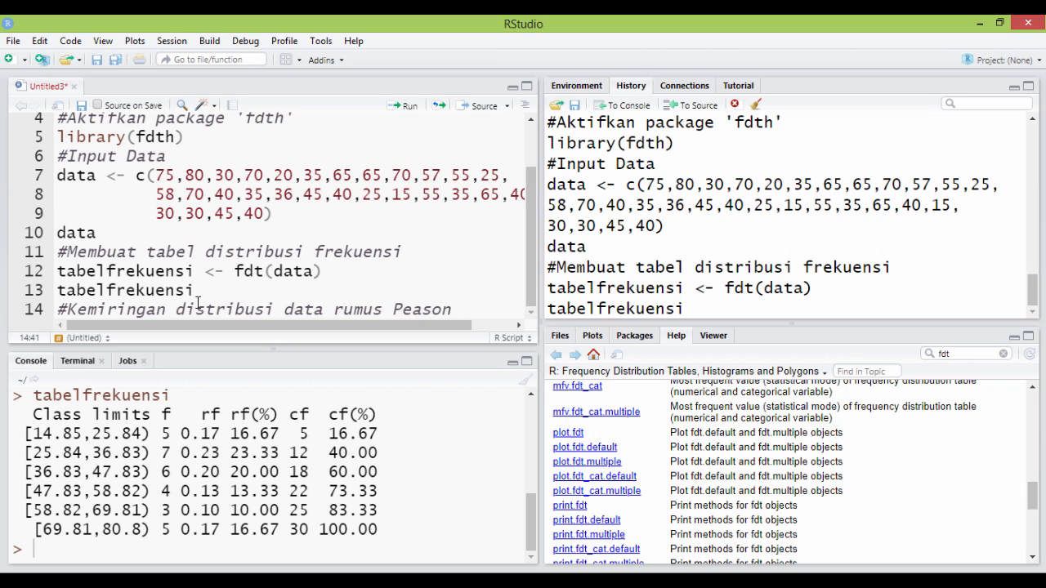
key("Return")
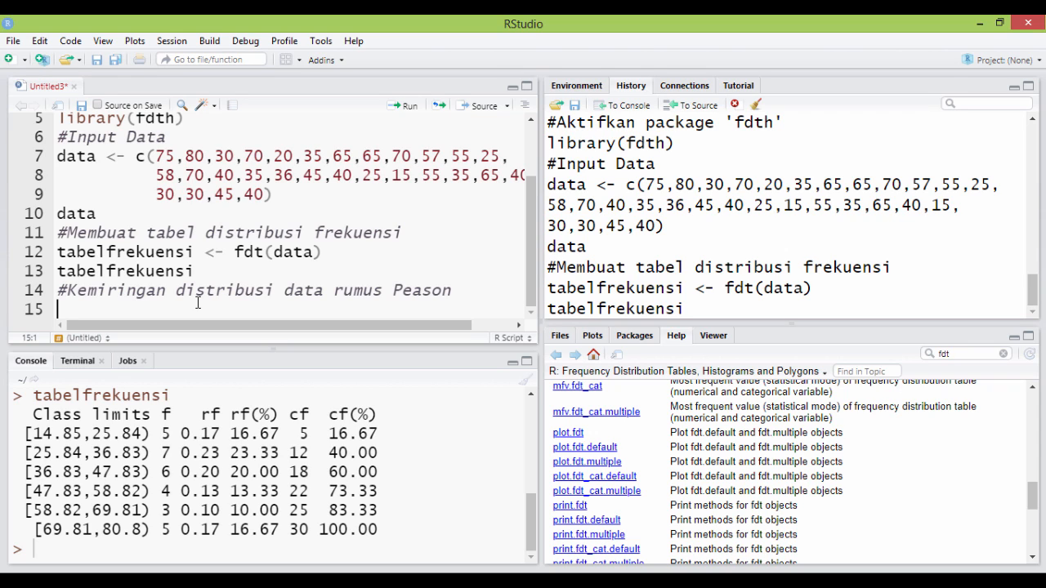
- Compute the mode of the grouped data with modus <- mfv.fdt(tabelfrekuensi) below the skewness comment and run it
type("modus <- ")
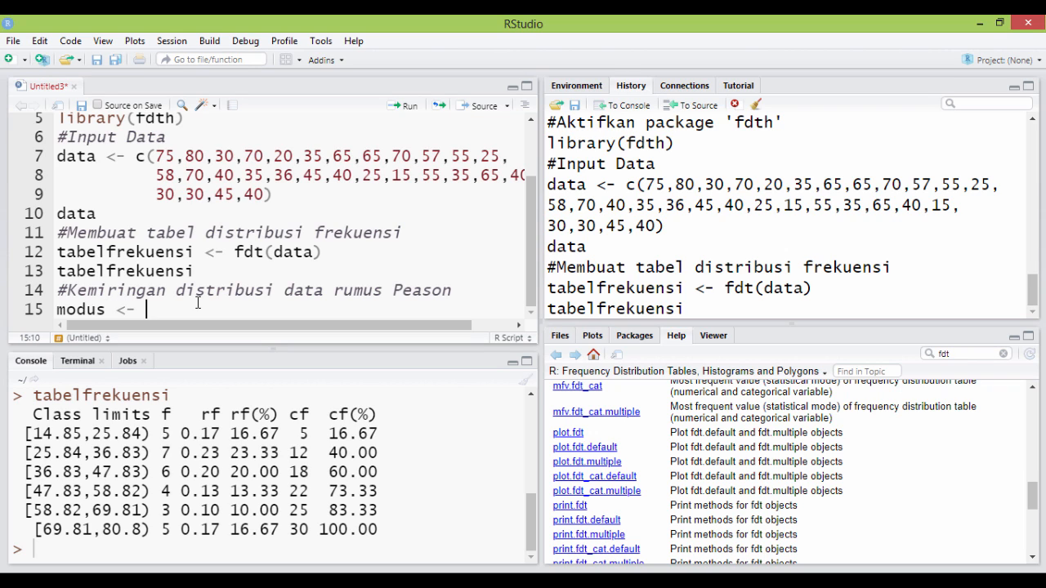
type("mfv")
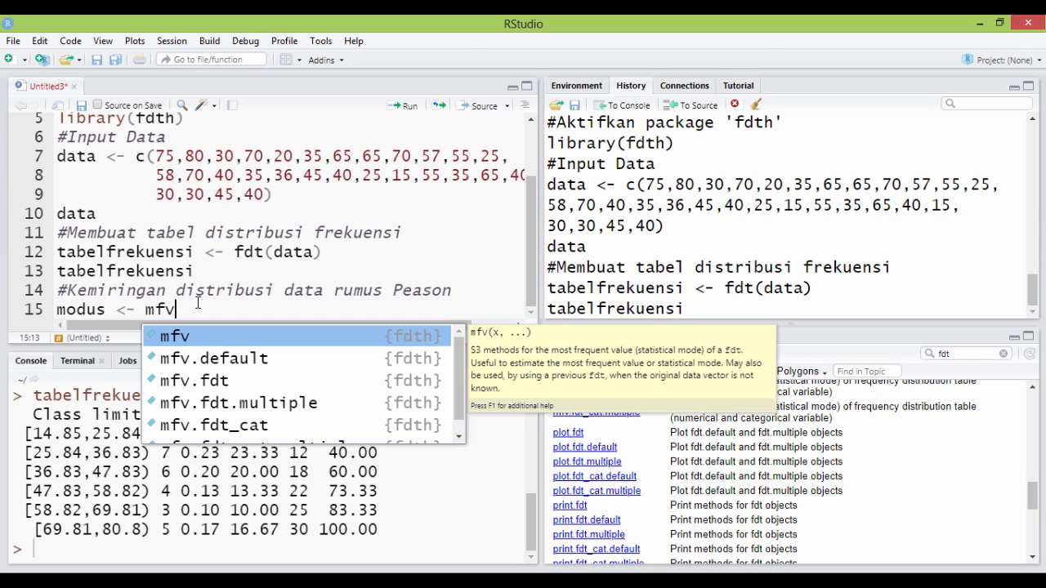
type(".fdt")
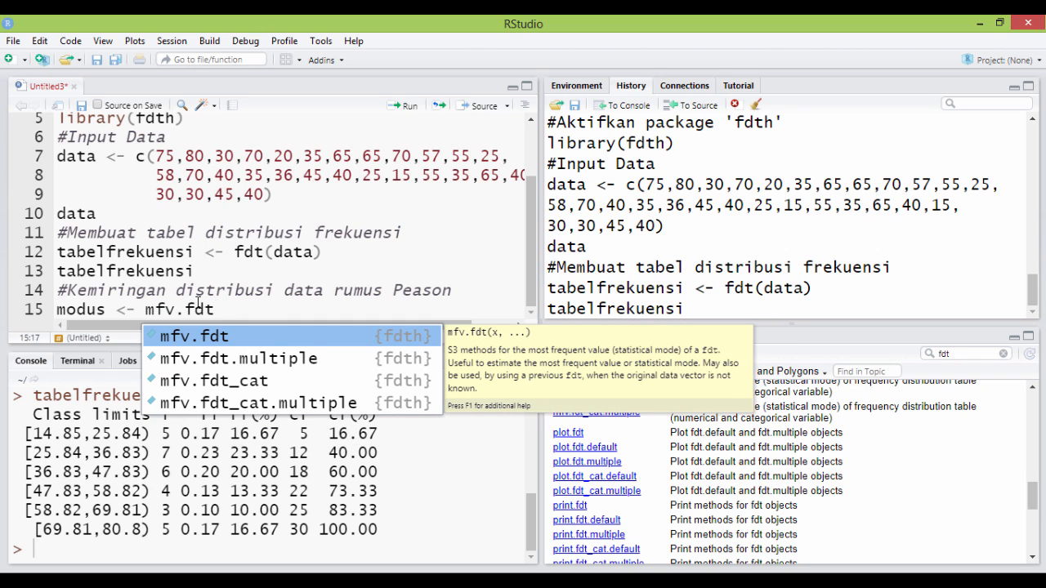
type("(tabel")
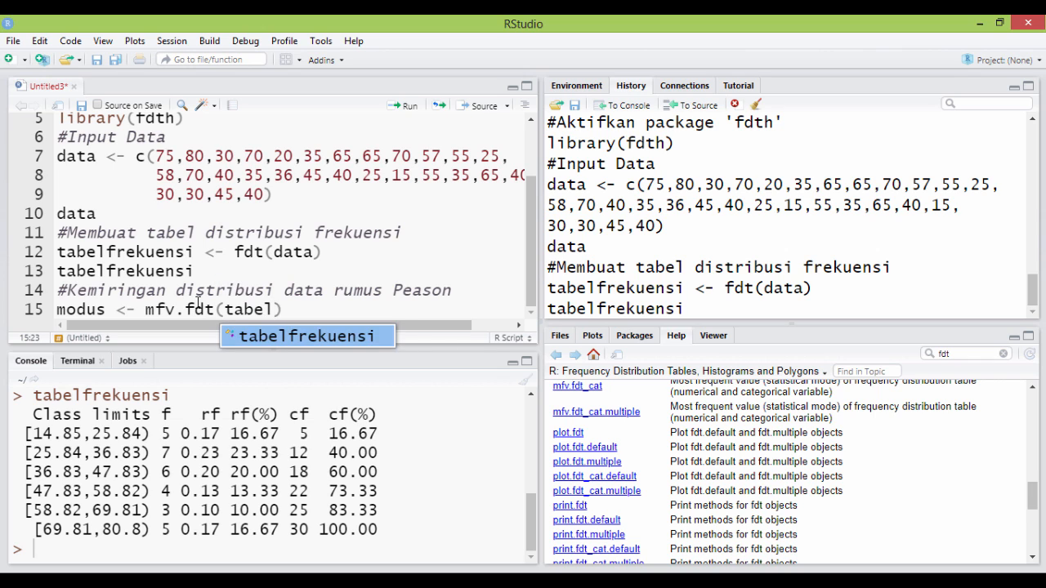
key("Return")
key("ctrl+Return")
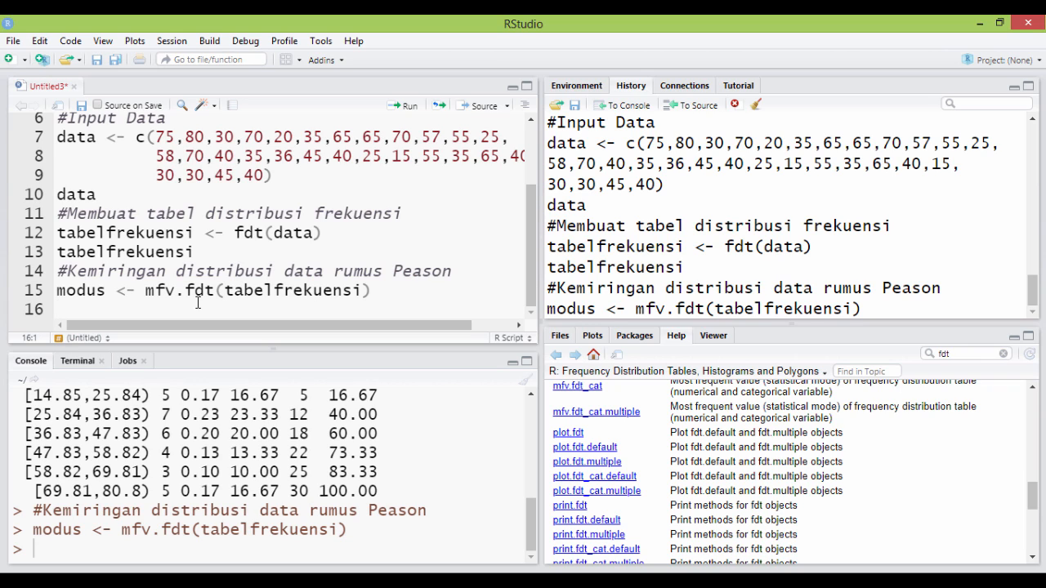
- Add the median calculation med <- median.fdt(tabelfrekuensi) on the next script line and run it
type("med <- media")
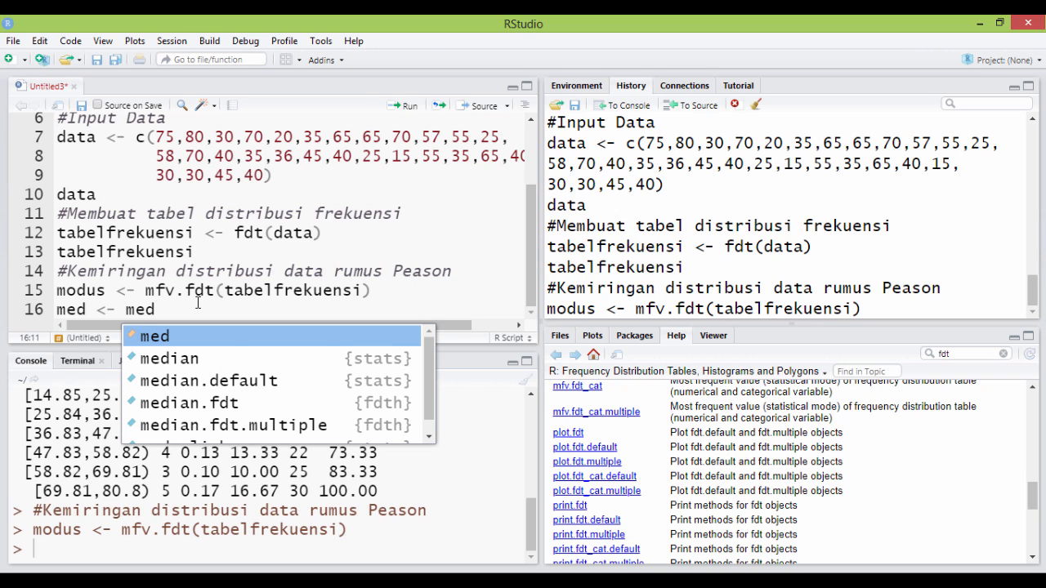
key("Down")
key("Down")
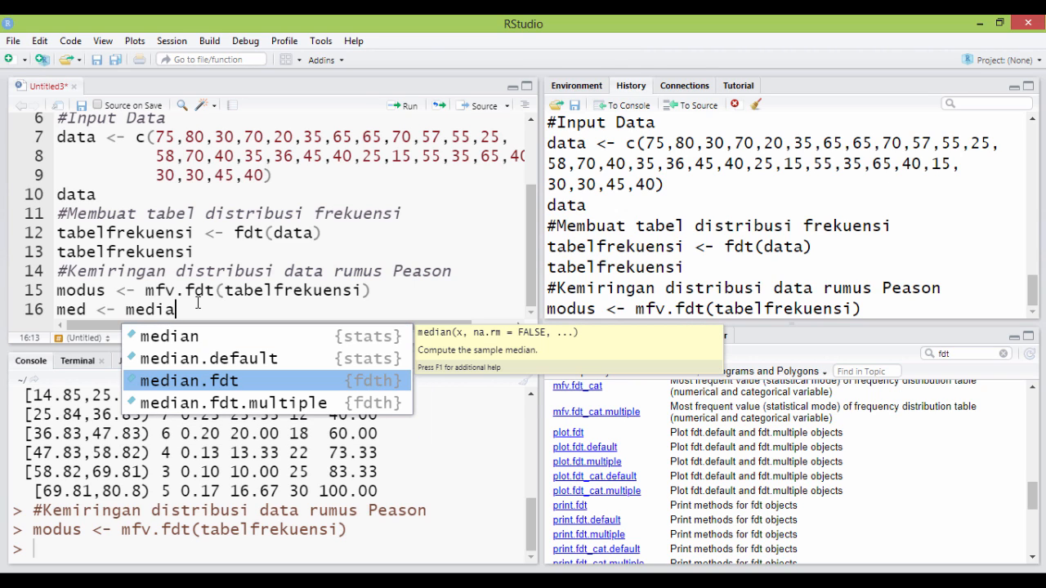
key("Return")
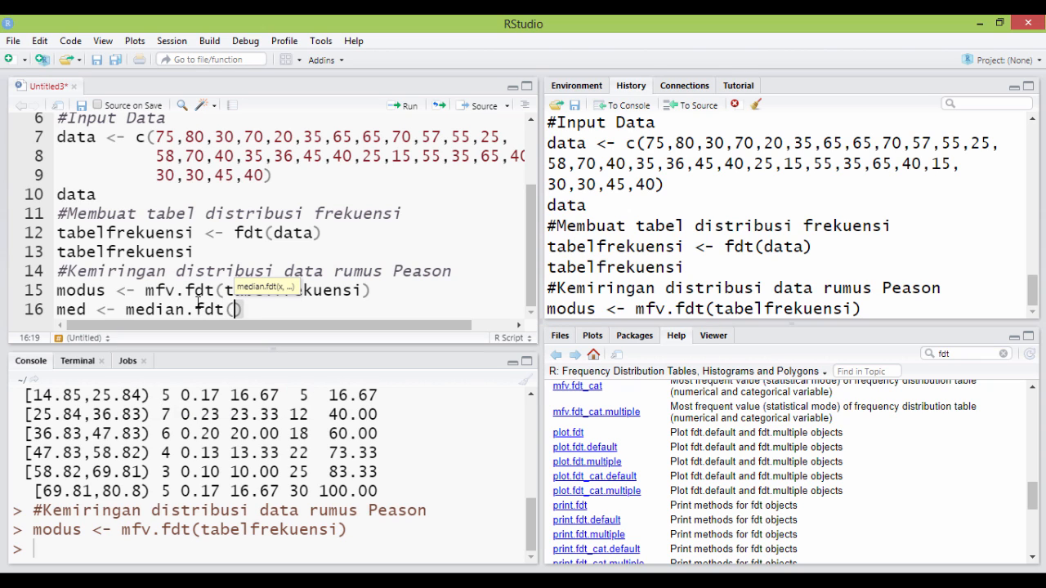
type("tabe")
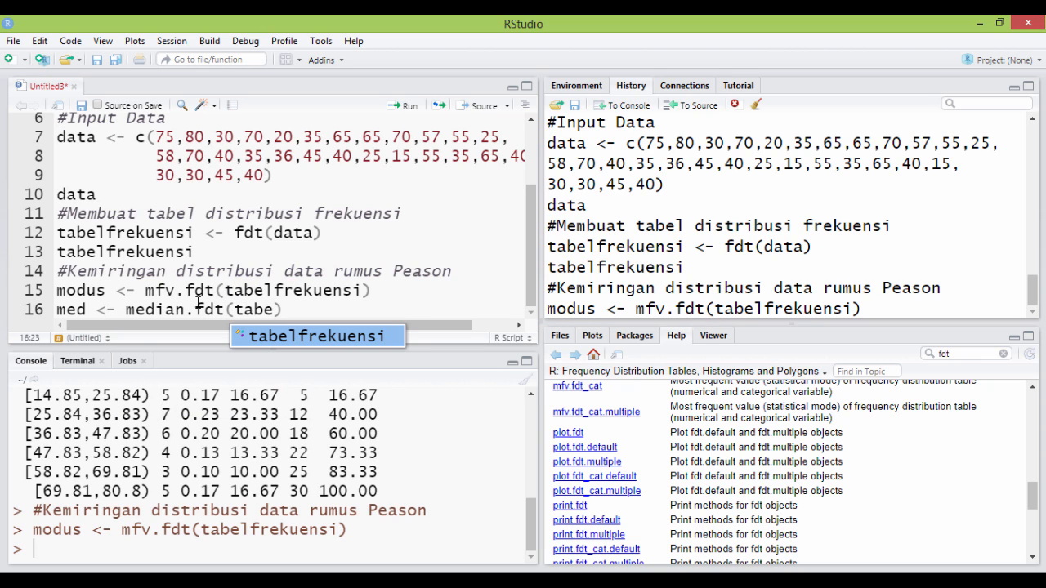
key("Return")
key("ctrl+Return")
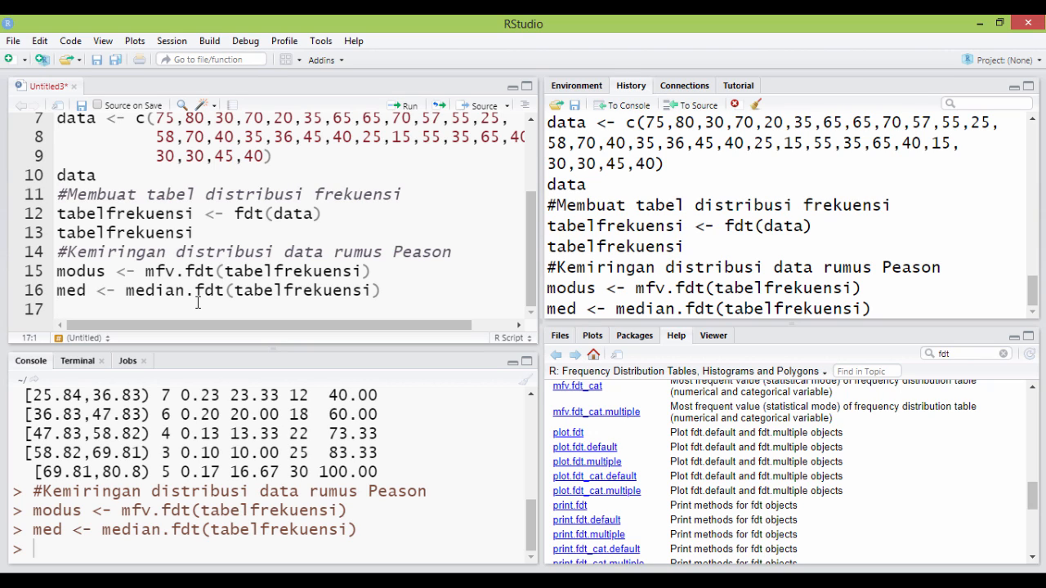
- Add the mean calculation rata_rata <- mean.fdt(tabelfrekuensi) below the median line and run it
type("rata")
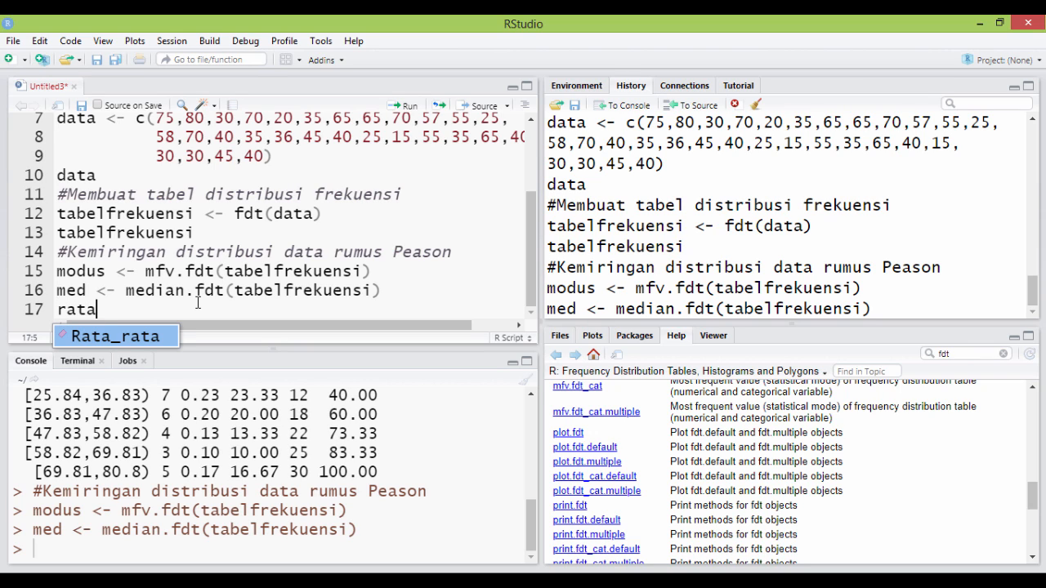
type("_rata <-")
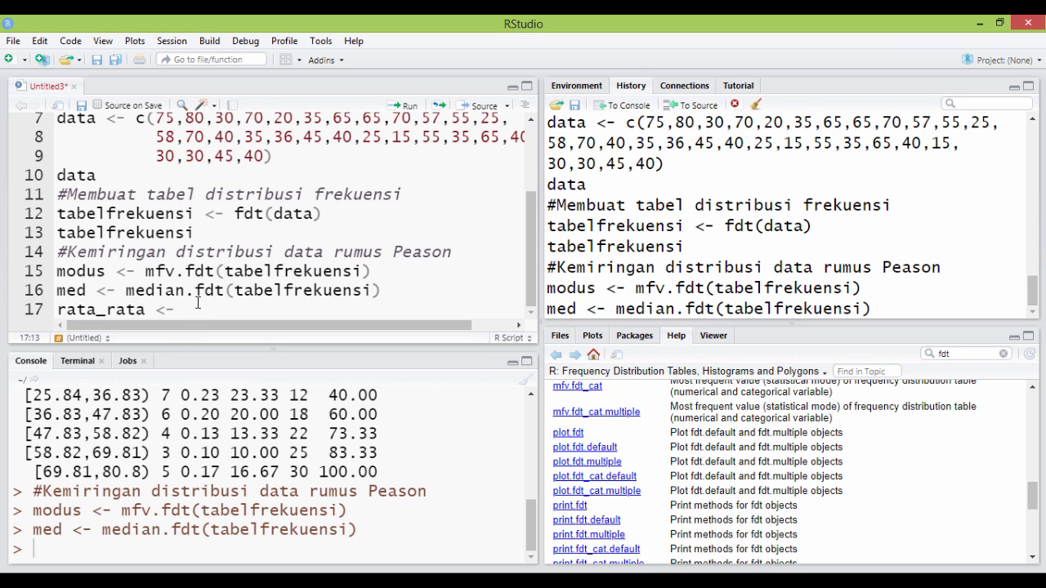
type(" mean")
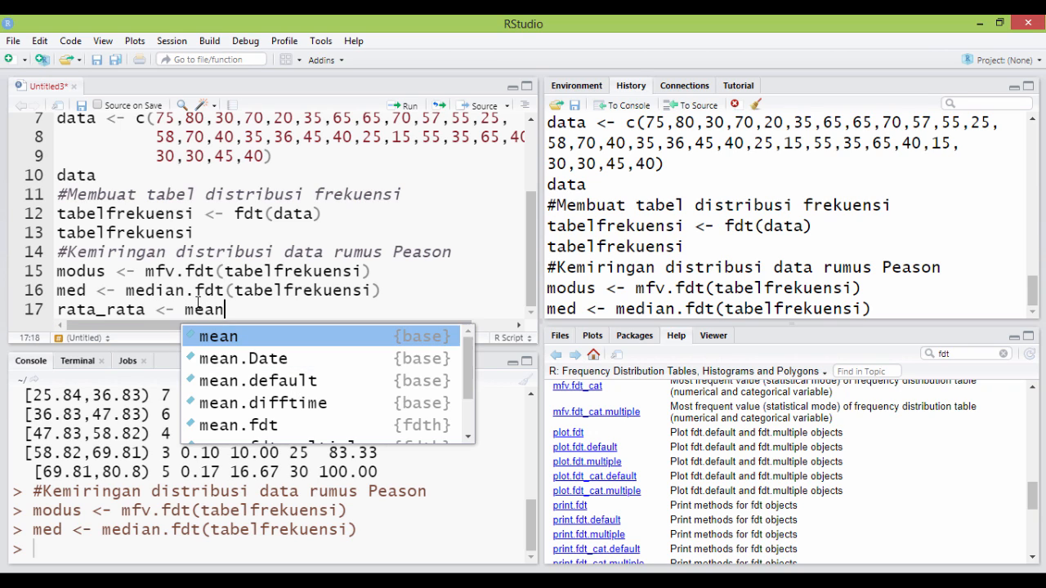
type(".fdt(")
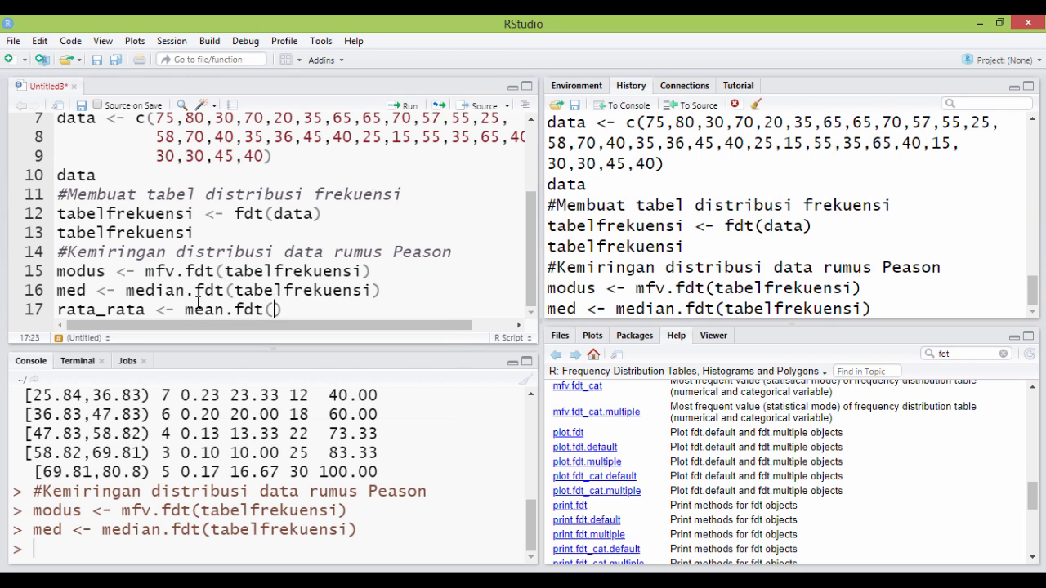
type("tabelfrekuensi")
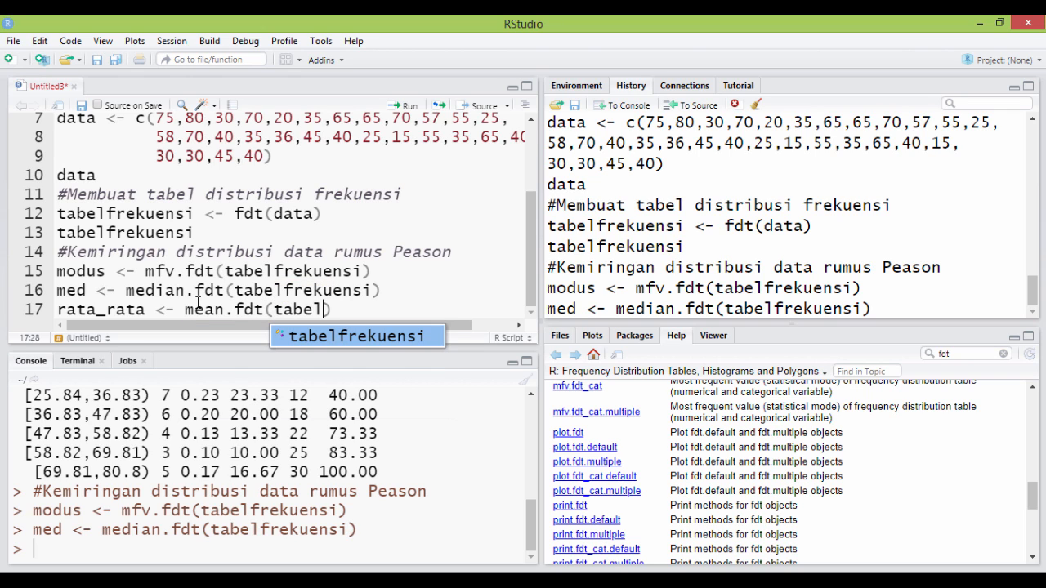
key("ctrl+Return")
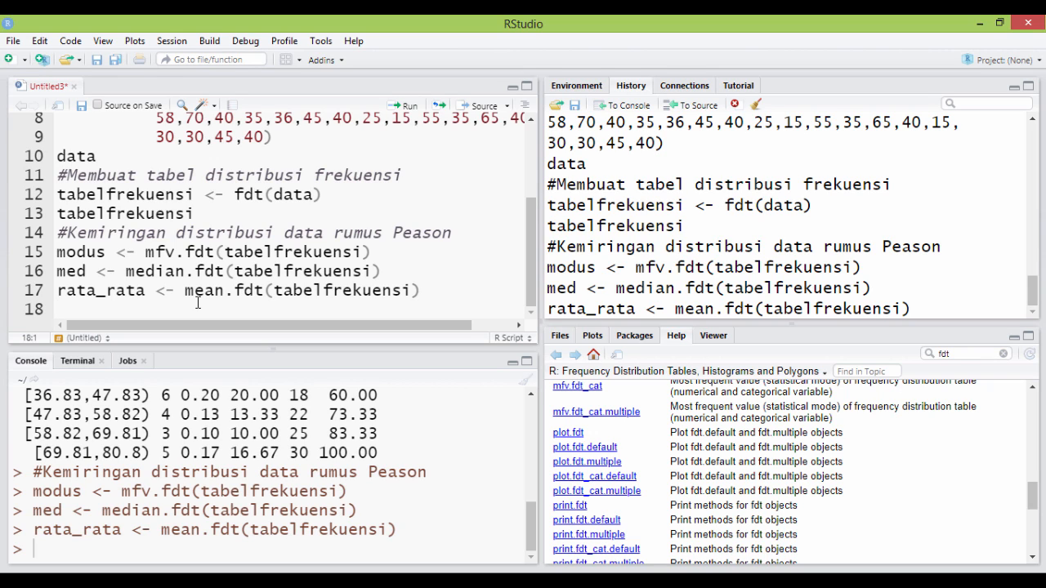
- Add the standard deviation calculation SD <- sd.fdt(tabelfrekuensi) below the mean line and run it
type("SD <- sd.")
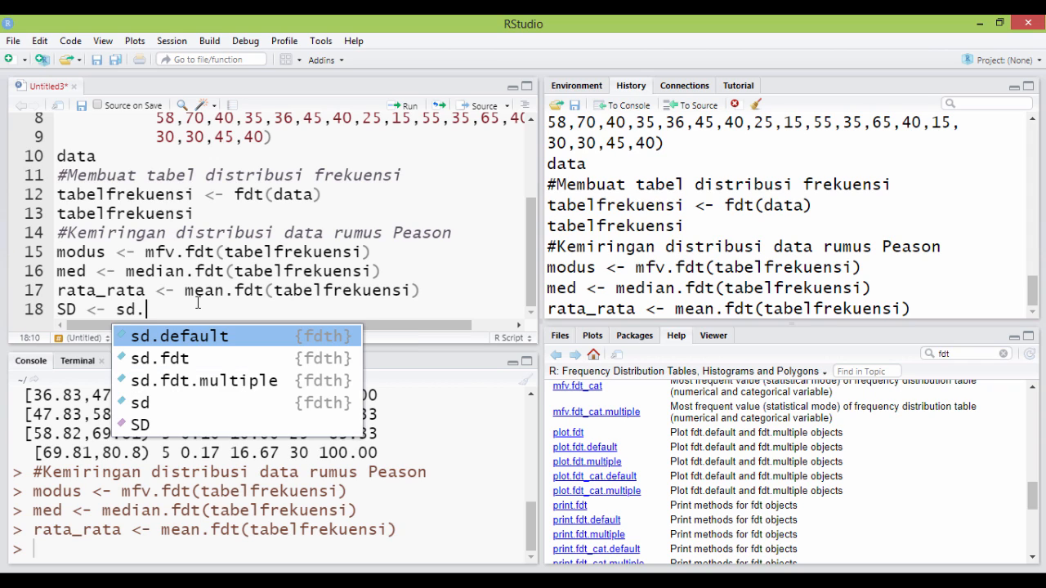
type("fdt")
key("Tab")
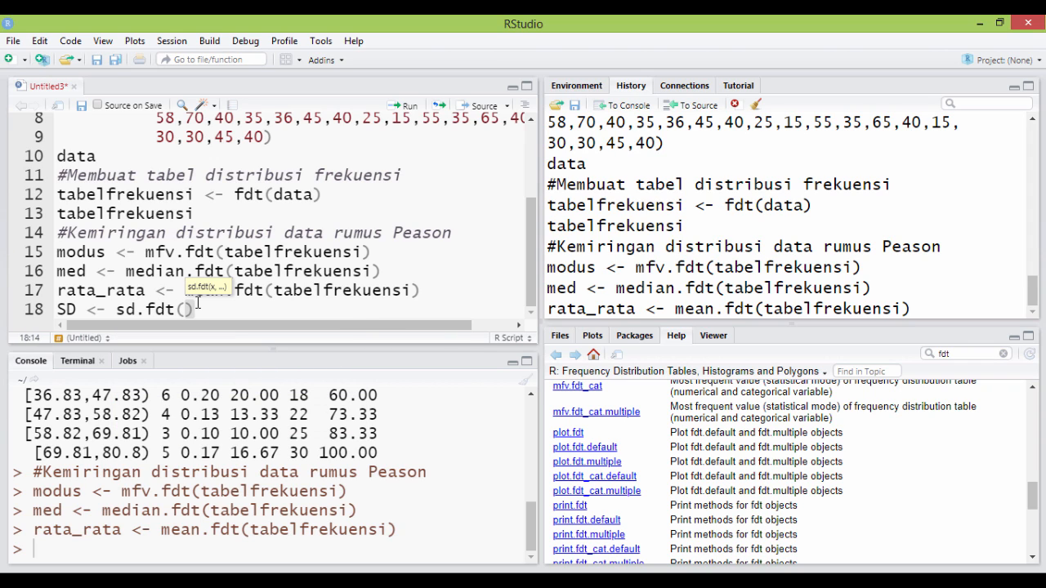
type("gtabel")
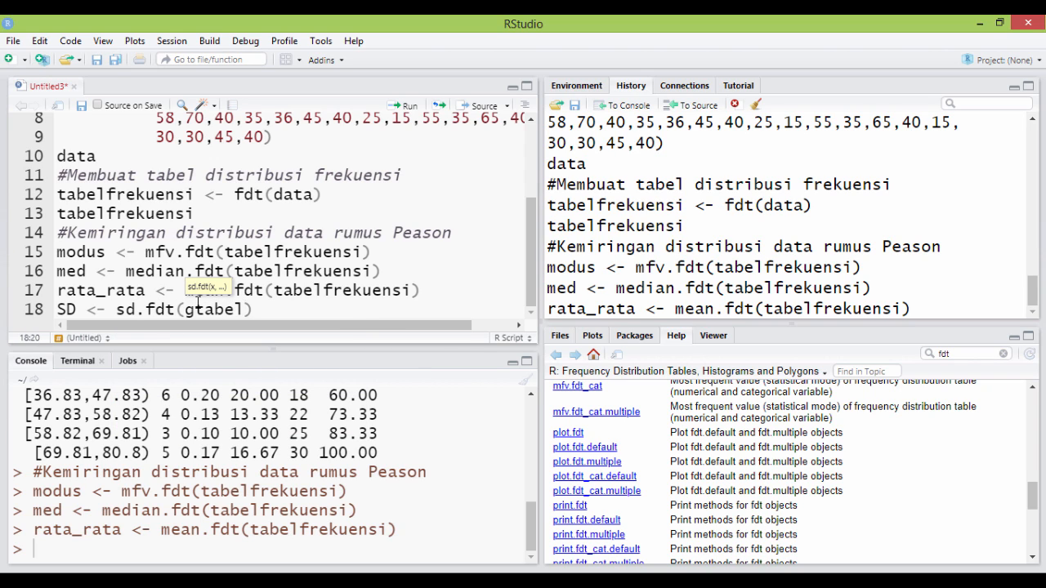
key("Left")
key("Left")
key("Left")
key("Left")
key("Left")
key("BackSpace")
key("Right")
key("Right")
key("Right")
key("Right")
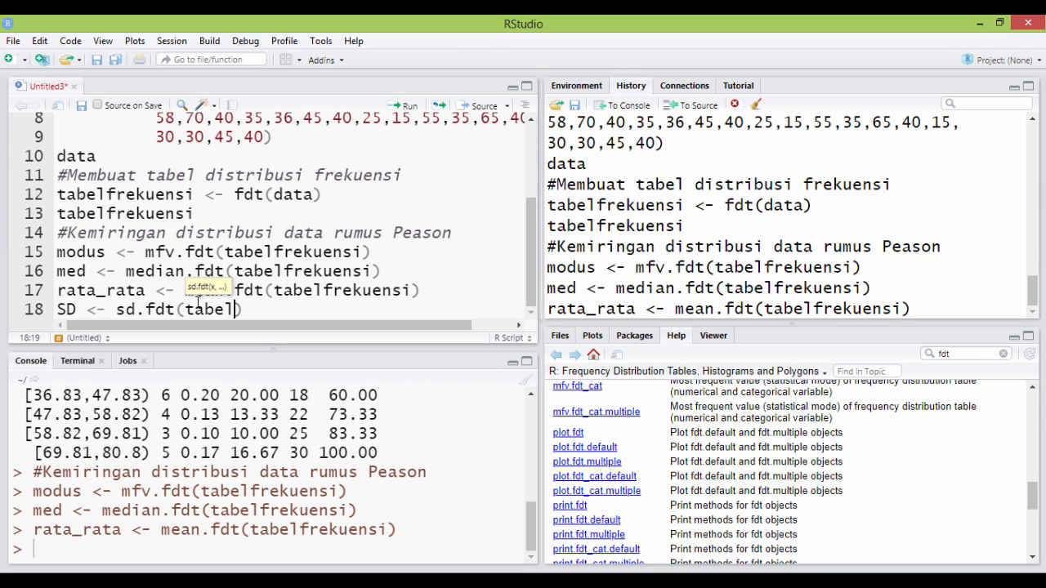
type("frekuensi")
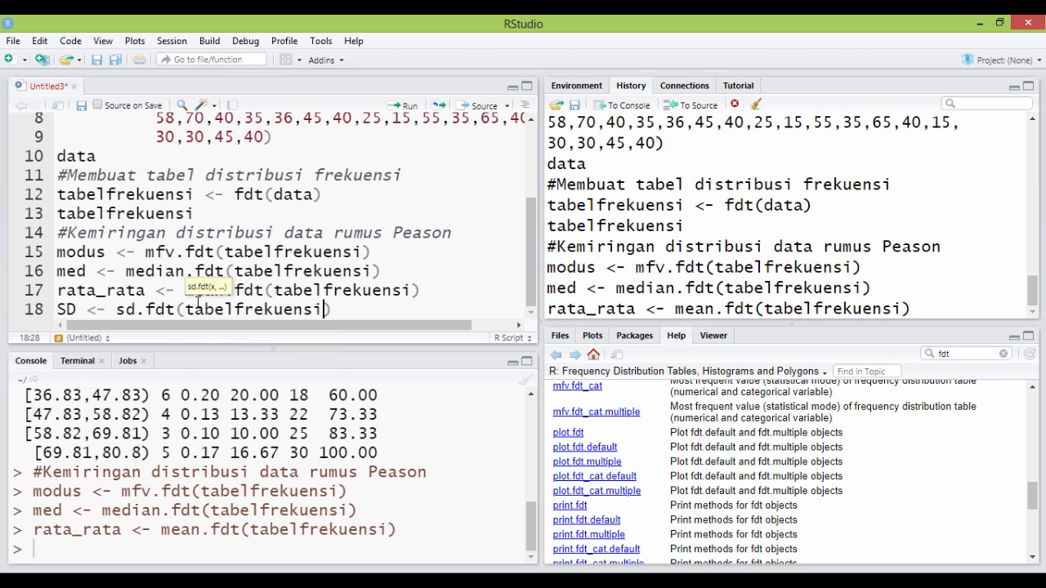
key("ctrl+Return")
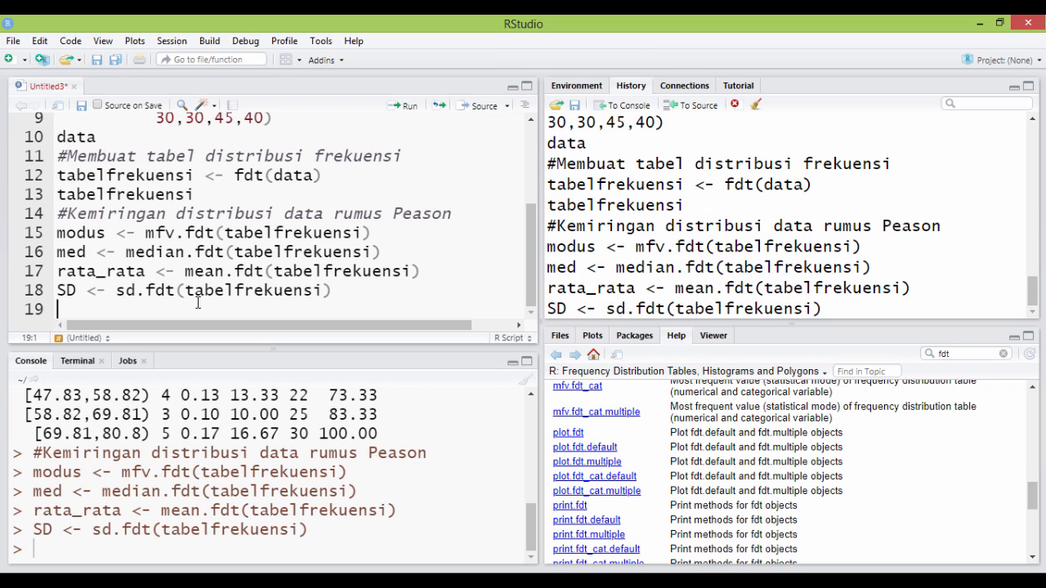
- Correct "Peason" to "Pearson" in the skewness comment and add the comment "#Alpha berkaitan dengan modus" below the SD line
left_click(422, 218)
type("r")
left_click(84, 310)
type("#Alpha bera")
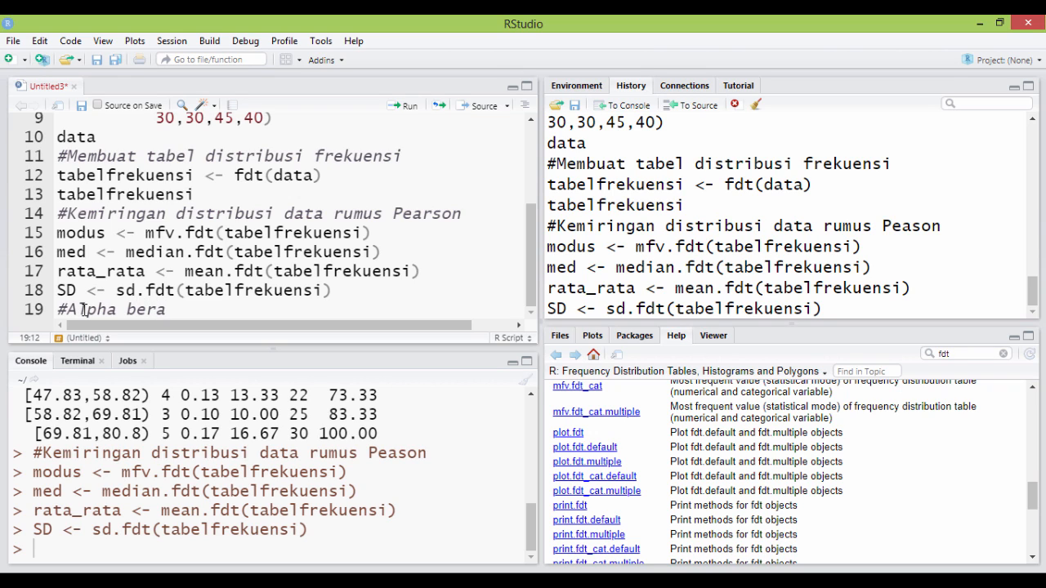
key("BackSpace")
type("kaitan dengan modu")
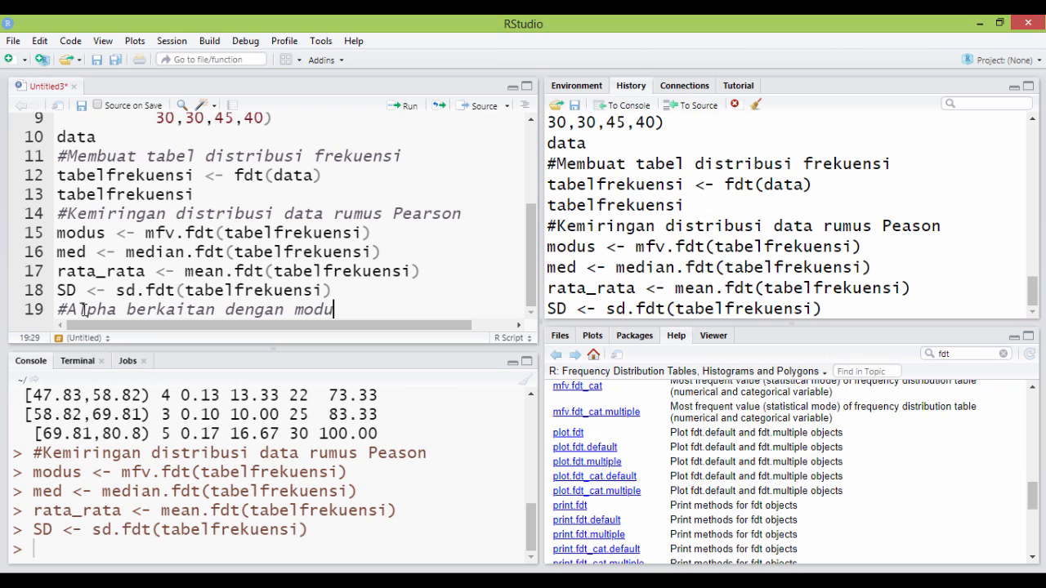
type("s")
key("Return")
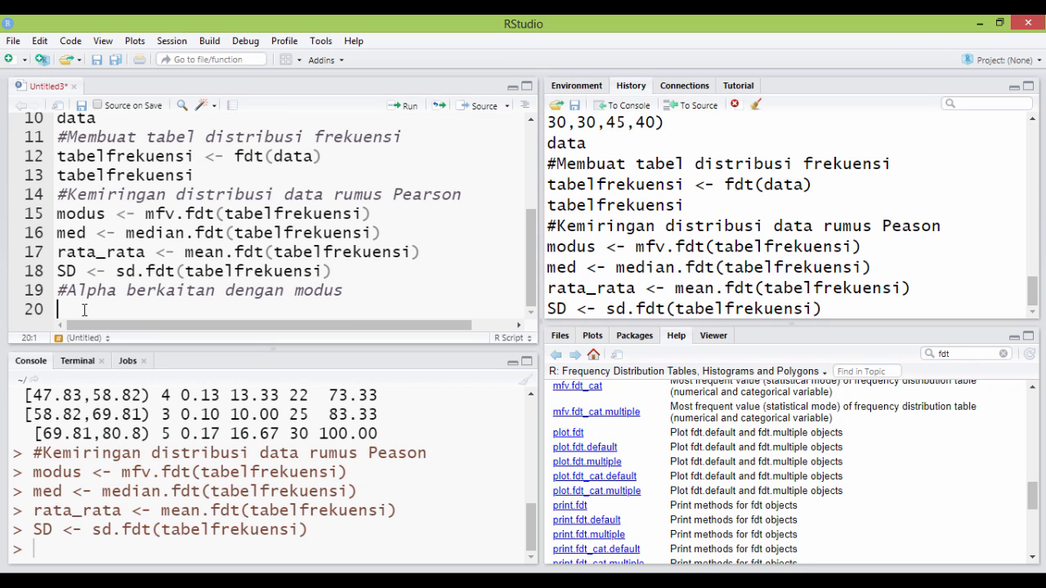
- Compute the mode-based skewness with alpha1 <- (rata_rata-modus)/SD, and run it along with a line that prints alpha1
type("alpha1 <- (")
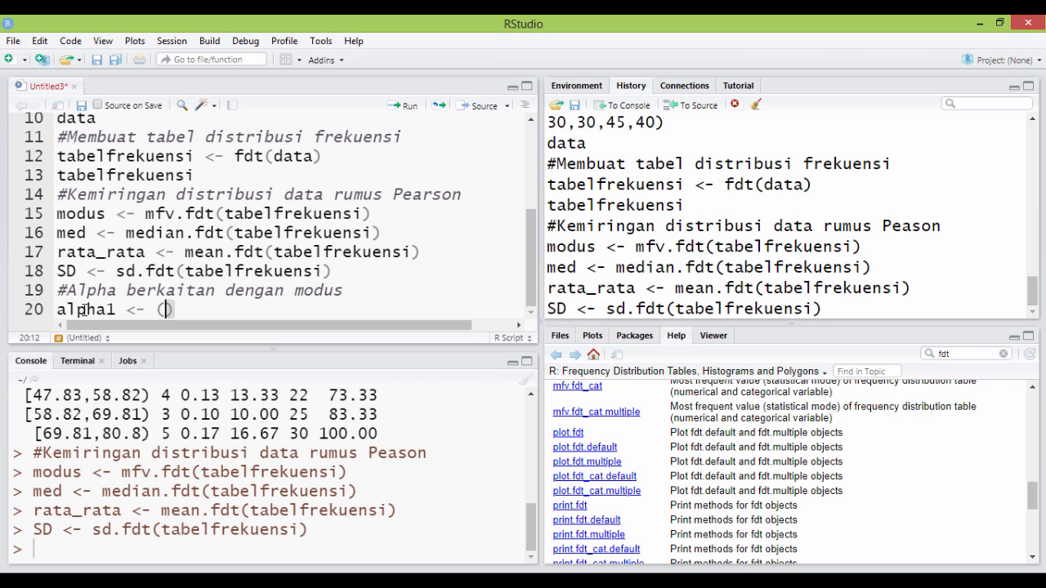
type("rata")
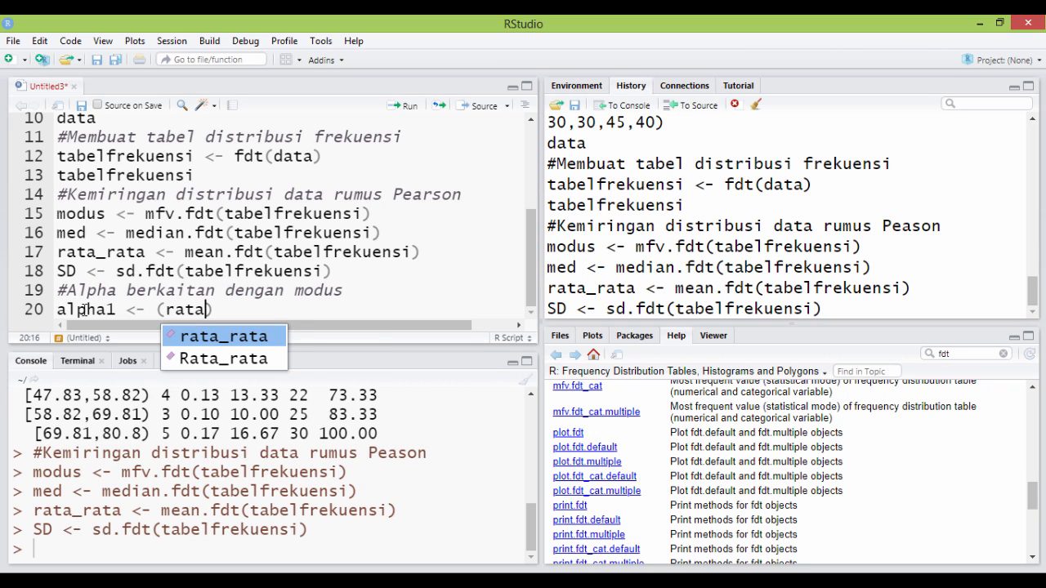
key("Return")
type("-")
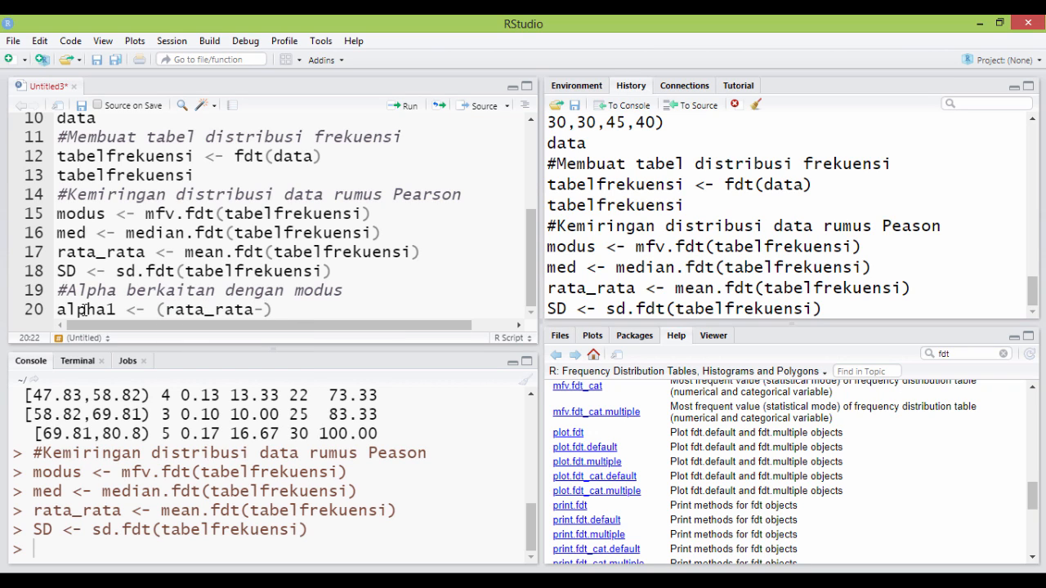
type("modus)")
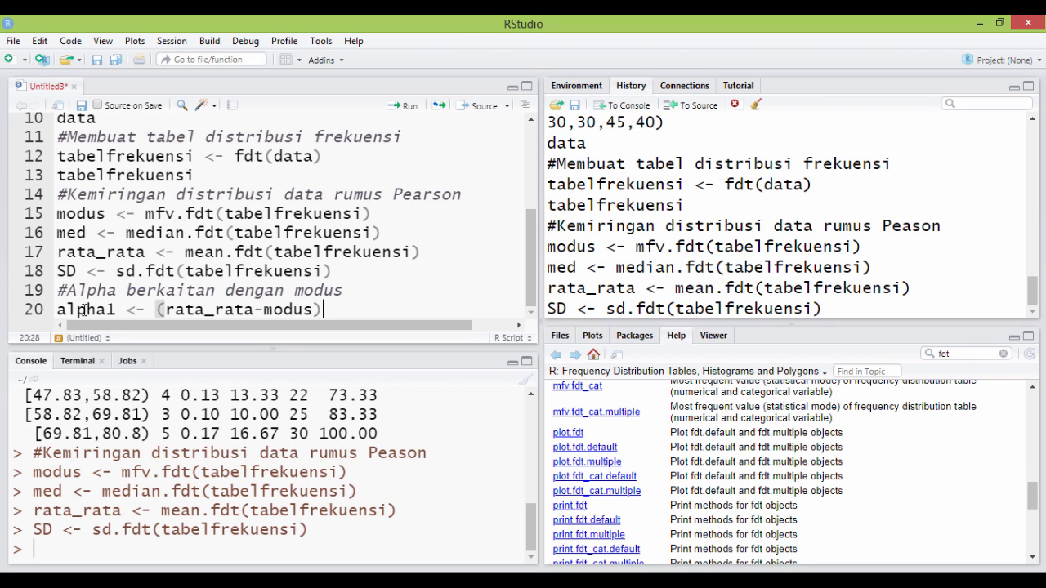
type("/SD")
key("ctrl+Return")
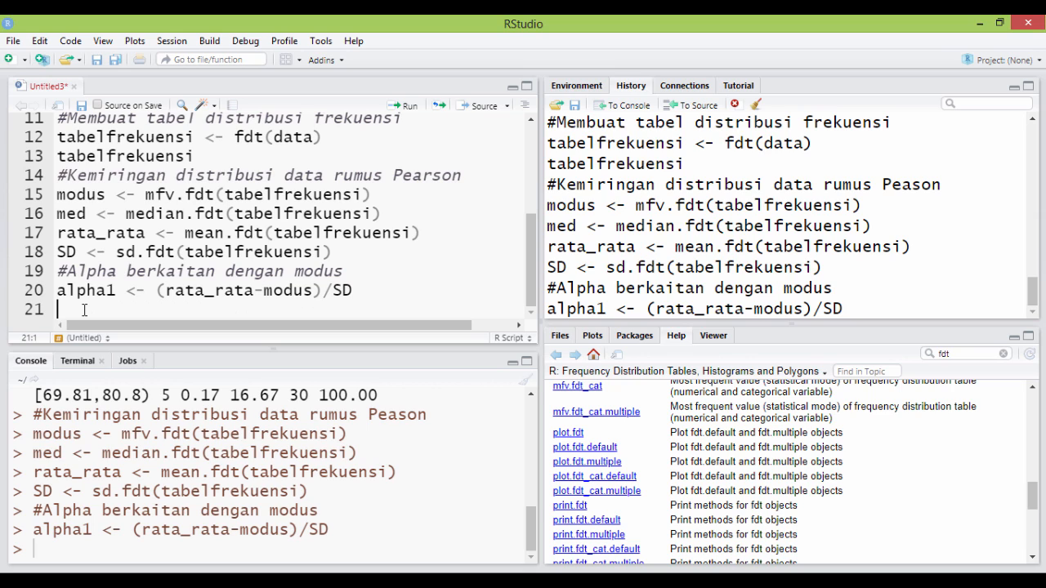
type("alpha1")
key("ctrl+Return")
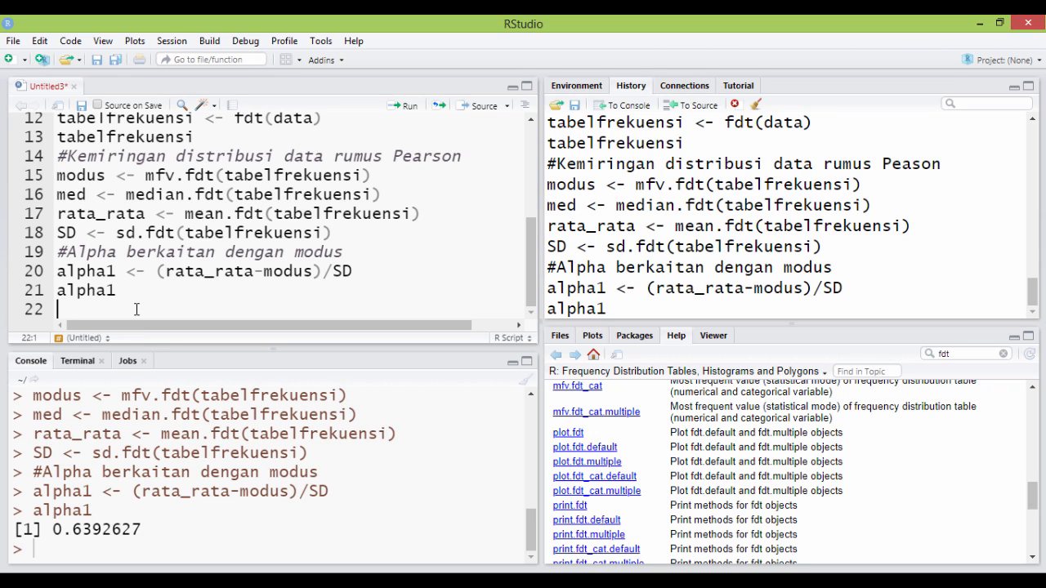
- Add the comment "#Alpha berkaitan dengan median" below the alpha1 print line
type("#Alpha berkait")
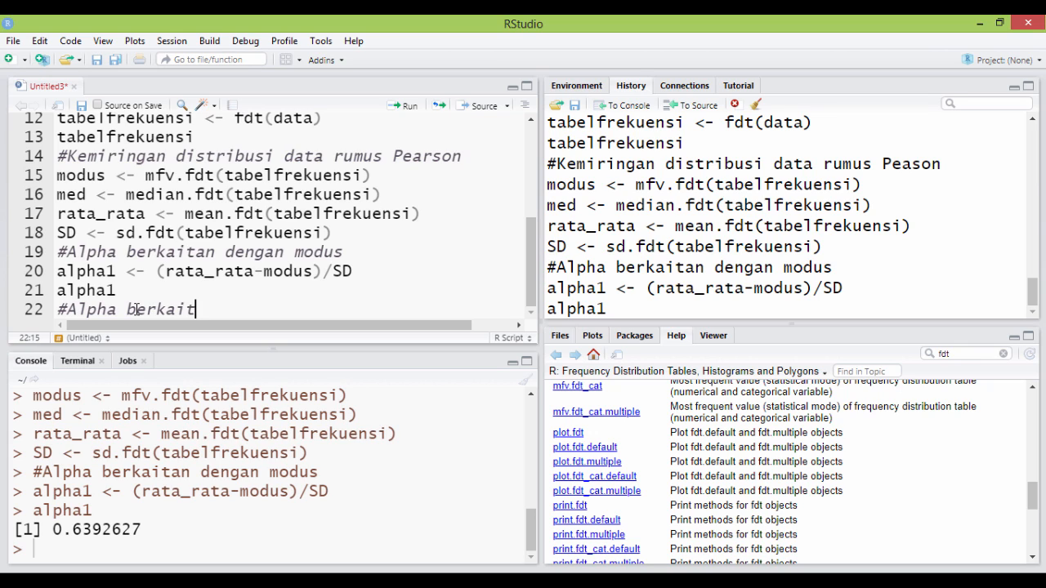
type("an dengan median")
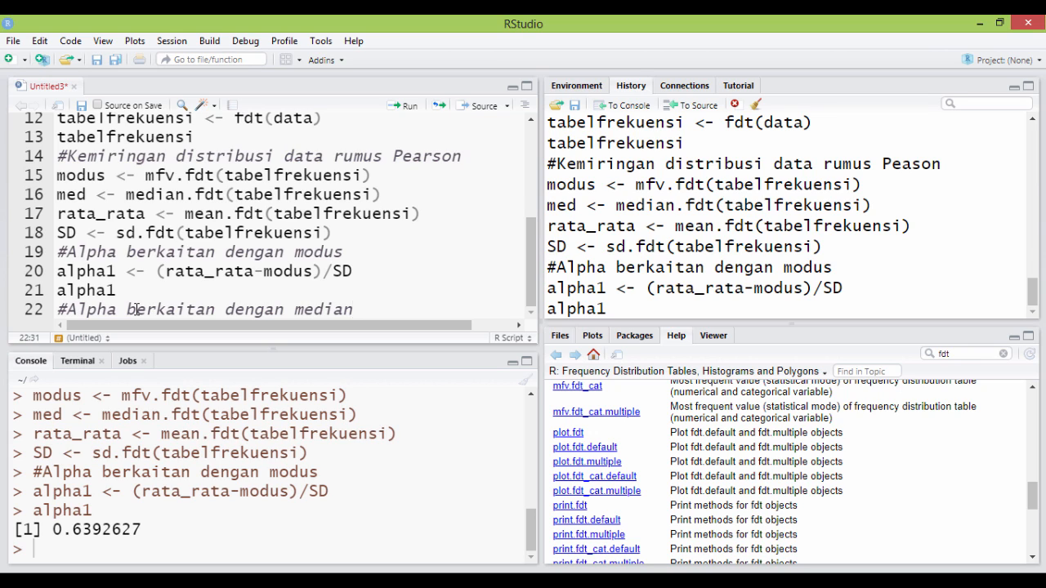
key("Return")
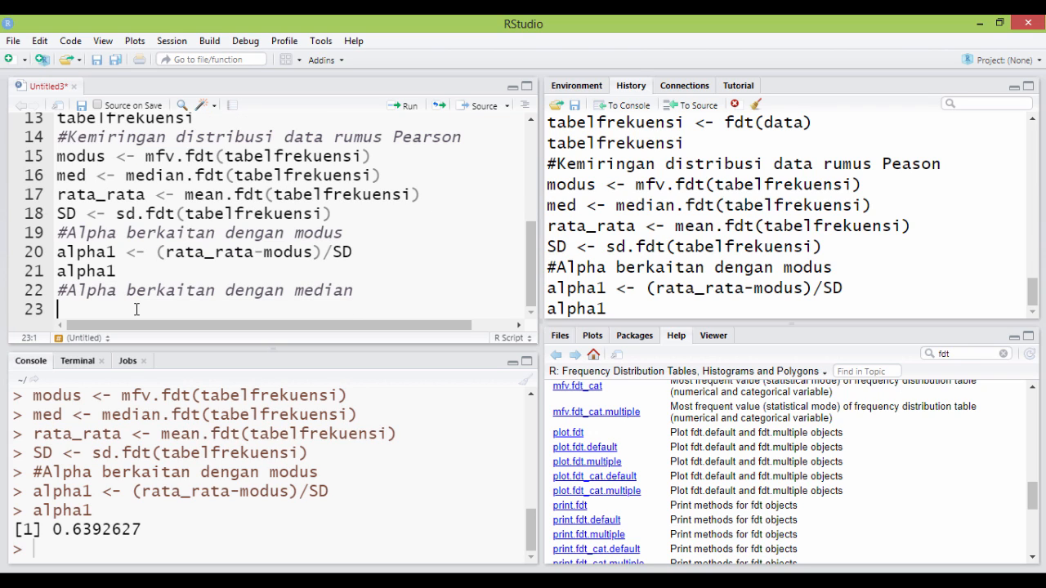
- Add the median-based skewness formula alpha2 <- 3*(rata_rata-med)/SD below the median comment and run it
type("alpha2 <- ")
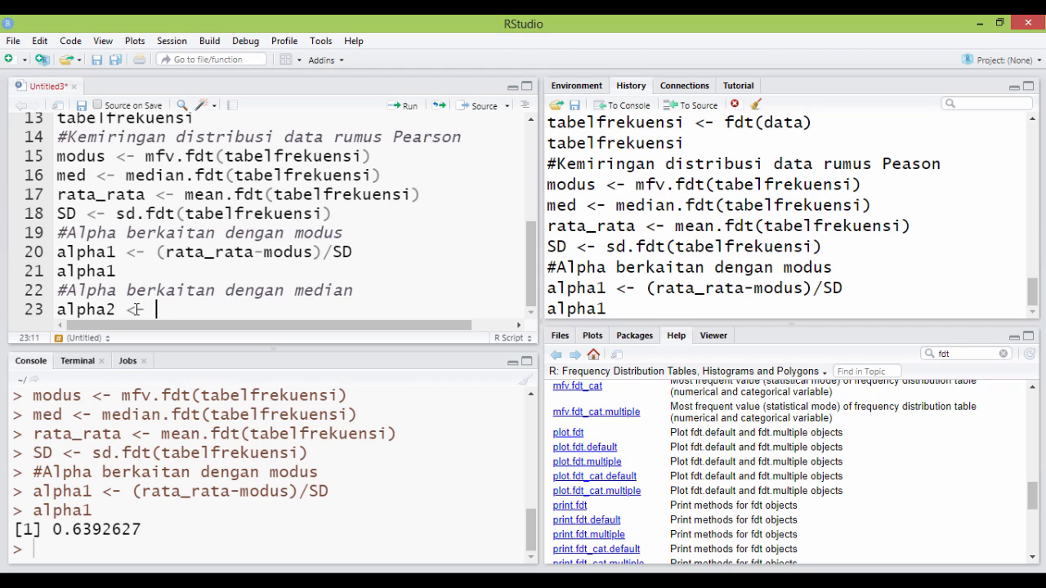
type("3*(rata")
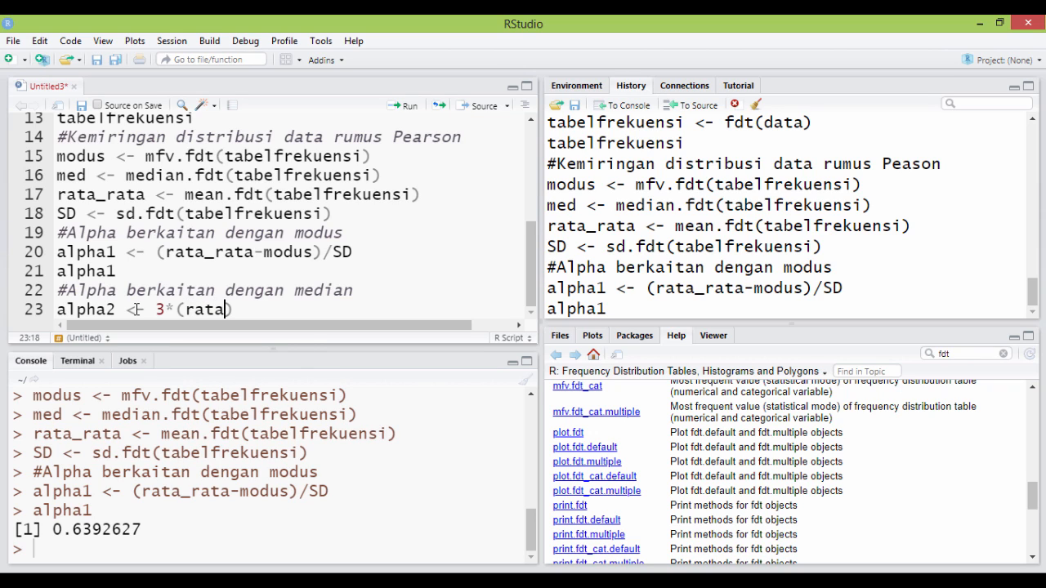
key("Return")
type("-med")
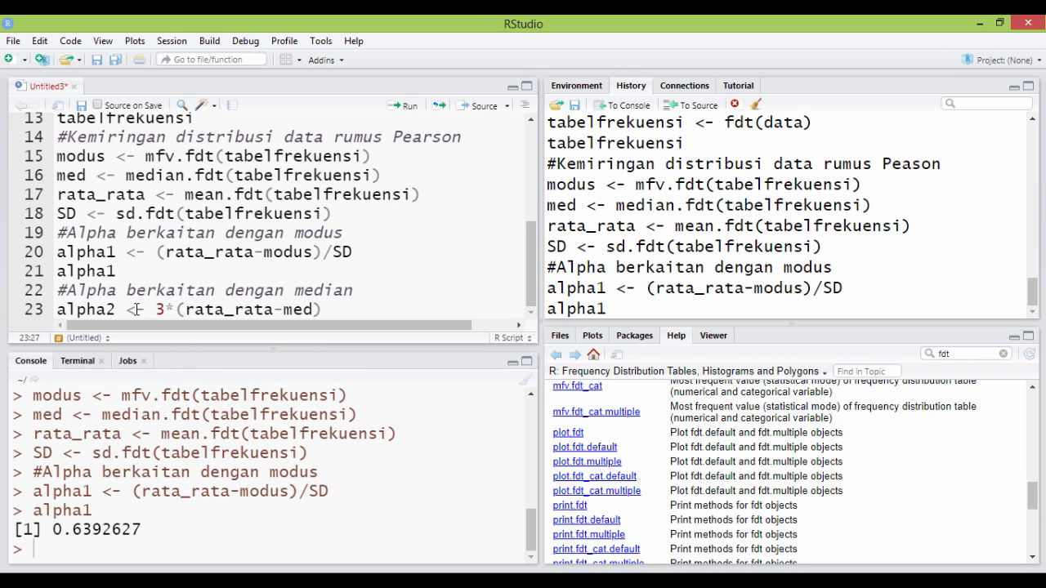
key("Right")
type("/SD")
key("ctrl+Return")
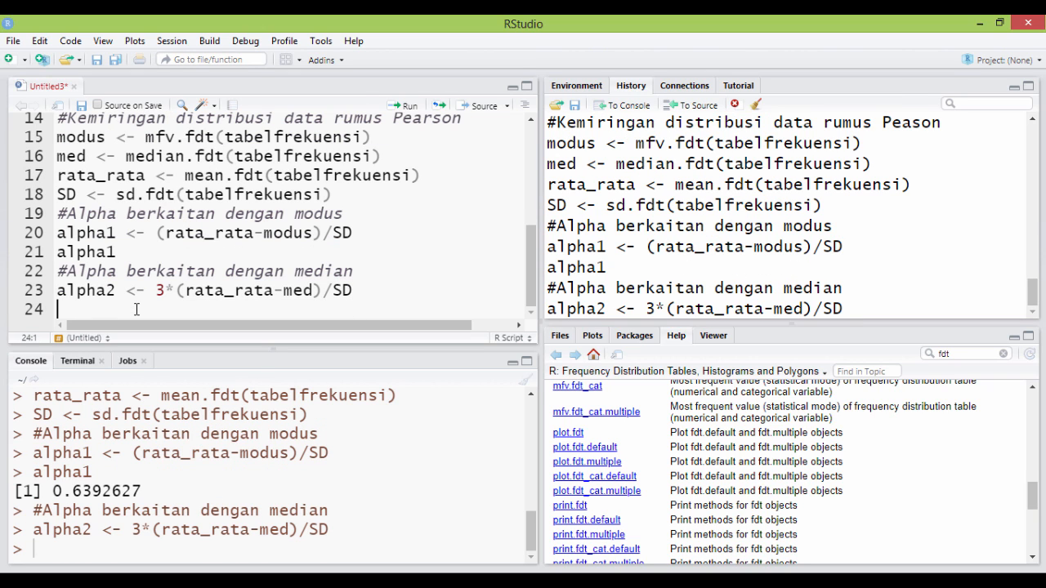
- Add a line that prints alpha2 below its formula and run it
type("alph")
key("Down")
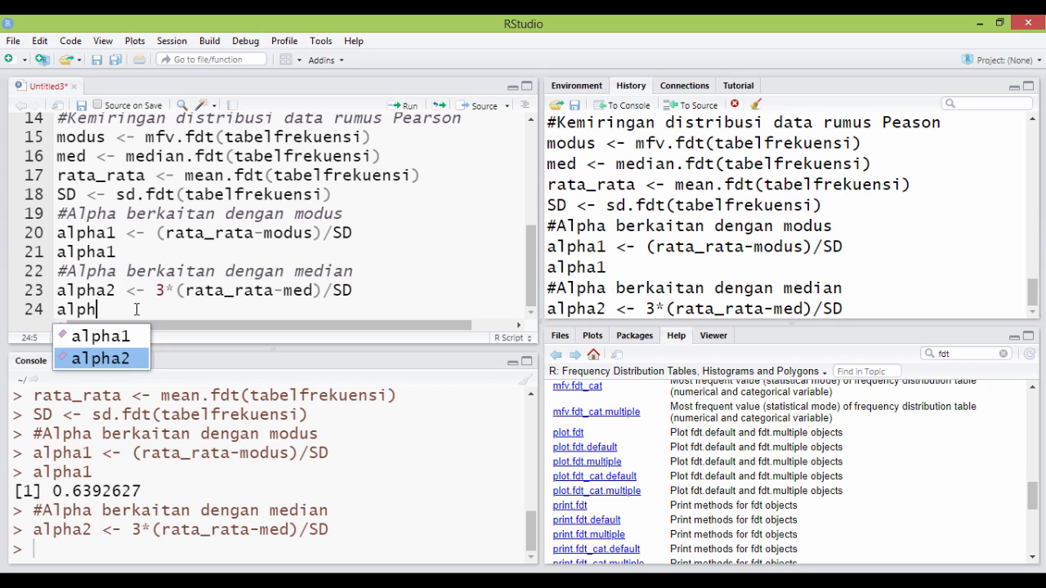
key("Return")
key("ctrl+Return")
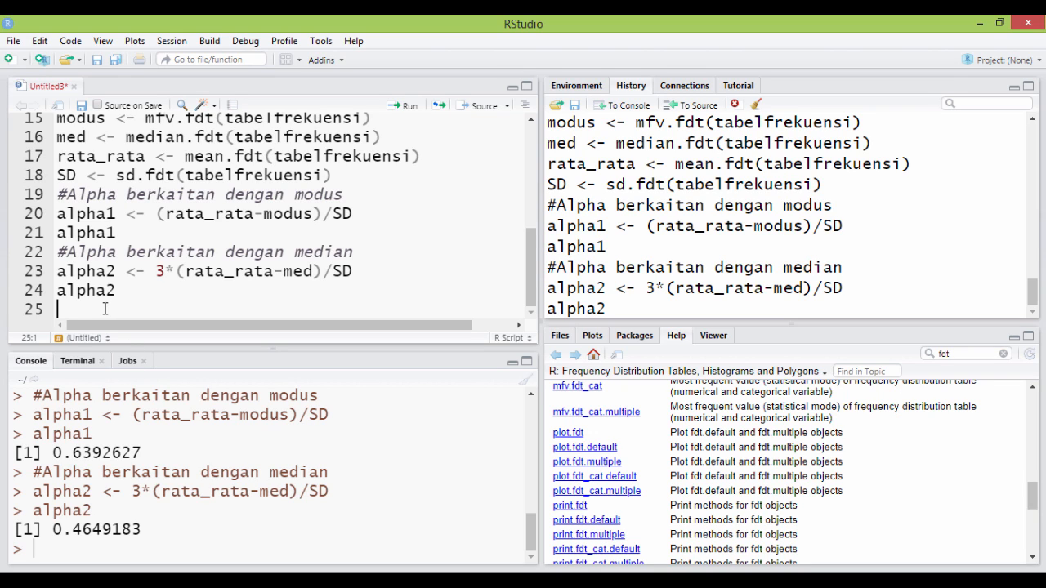
- Draw the frequency table's histogram by adding plot(tabelfrekuensi) to the script and running it
type("plot(tabel")
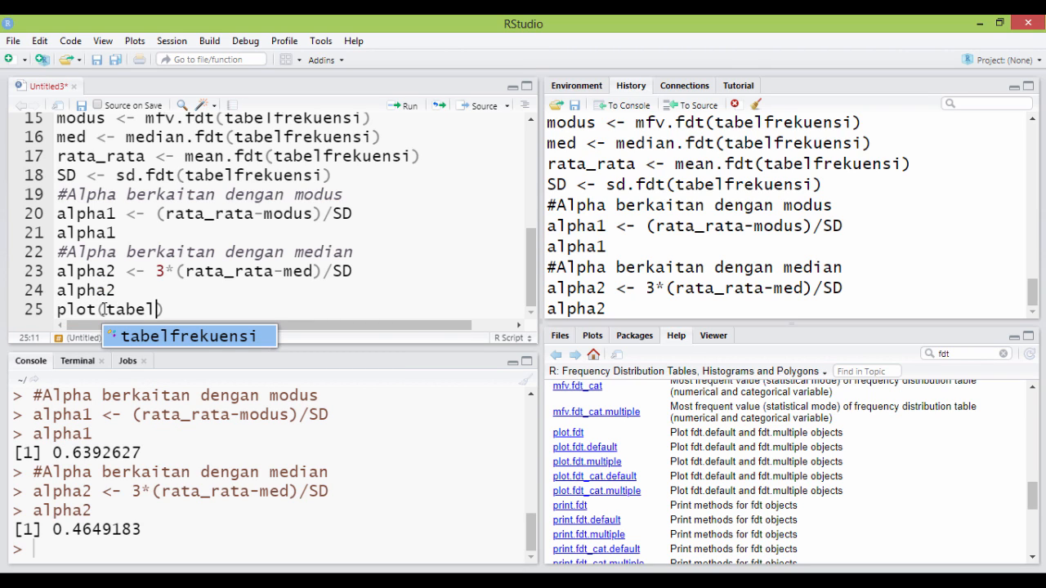
key("Tab")
key("ctrl+Return")
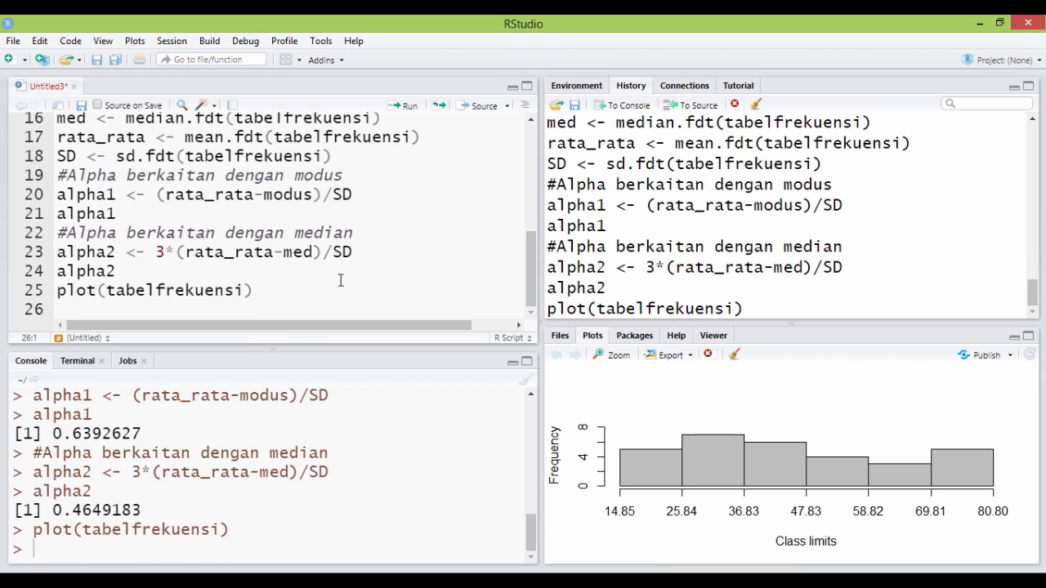
- Examine the histogram's shape in an enlarged plot window made narrower, and close that window
left_click(619, 357)
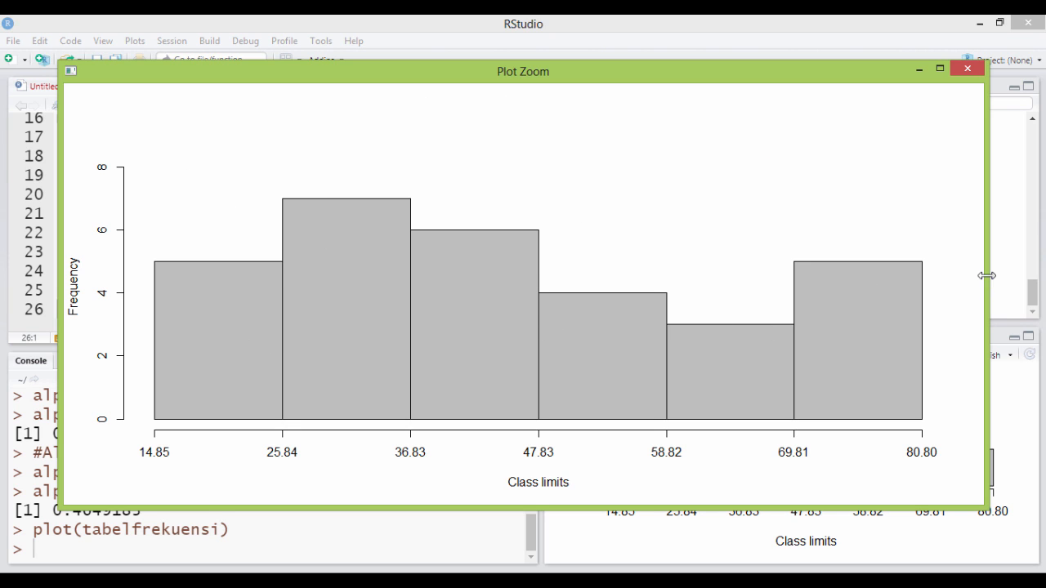
left_click_drag(985, 275, 611, 328)
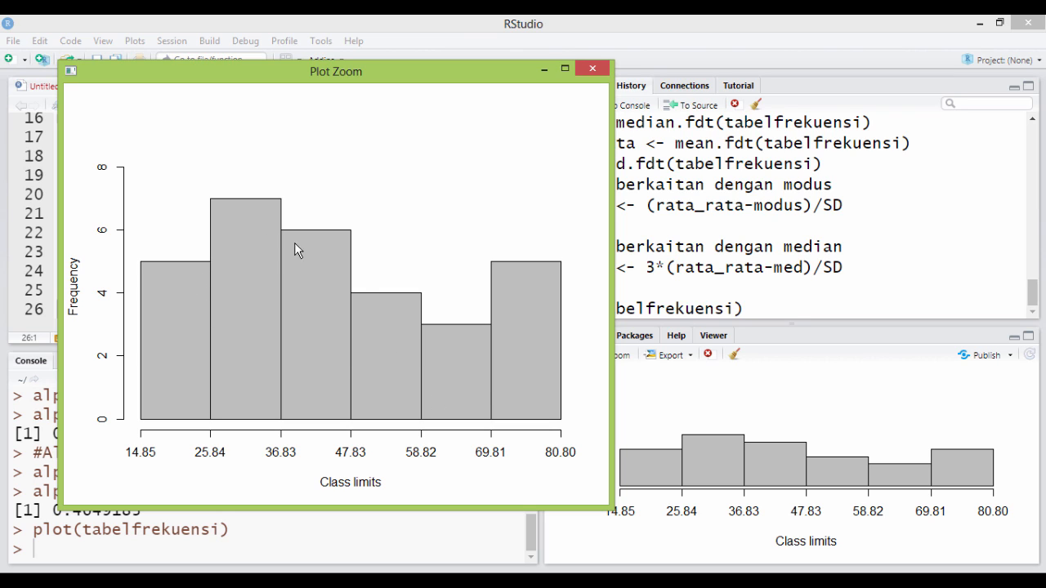
left_click(593, 70)
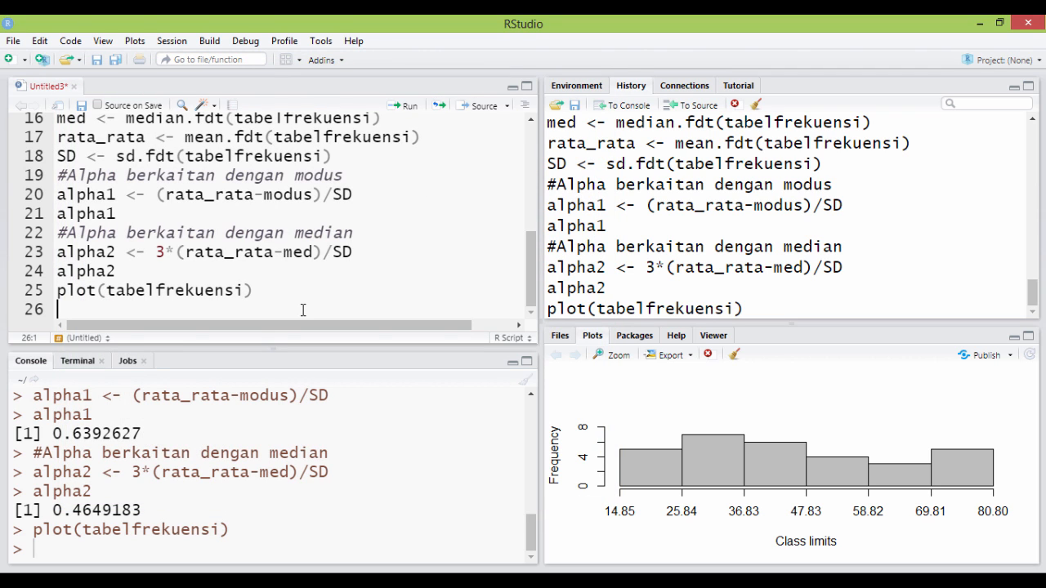
- Leave a blank line after the plot line and add the comment "#Bowley" to begin a new section
key("Return")
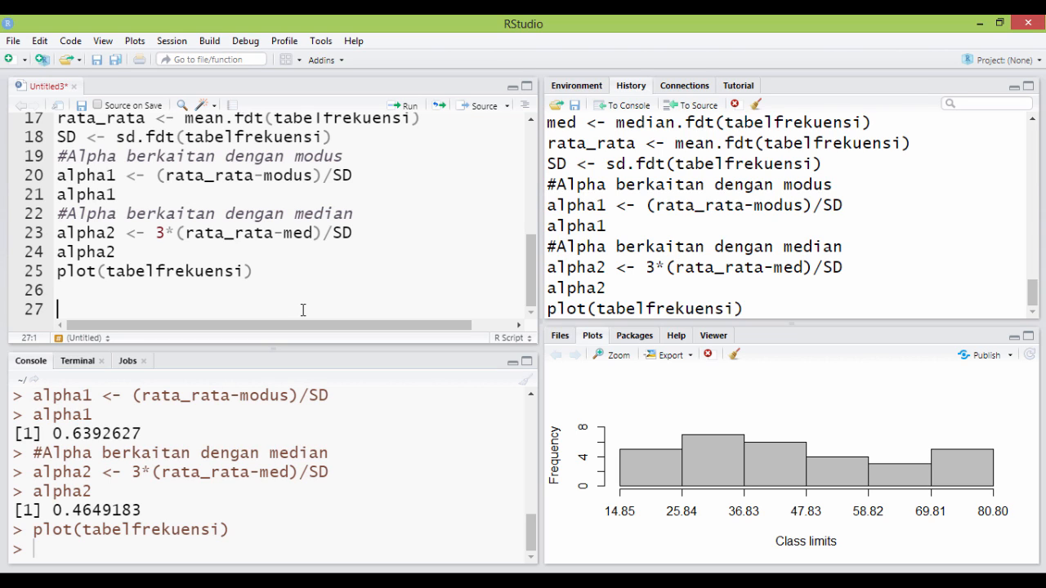
type("#Bowley")
key("Return")
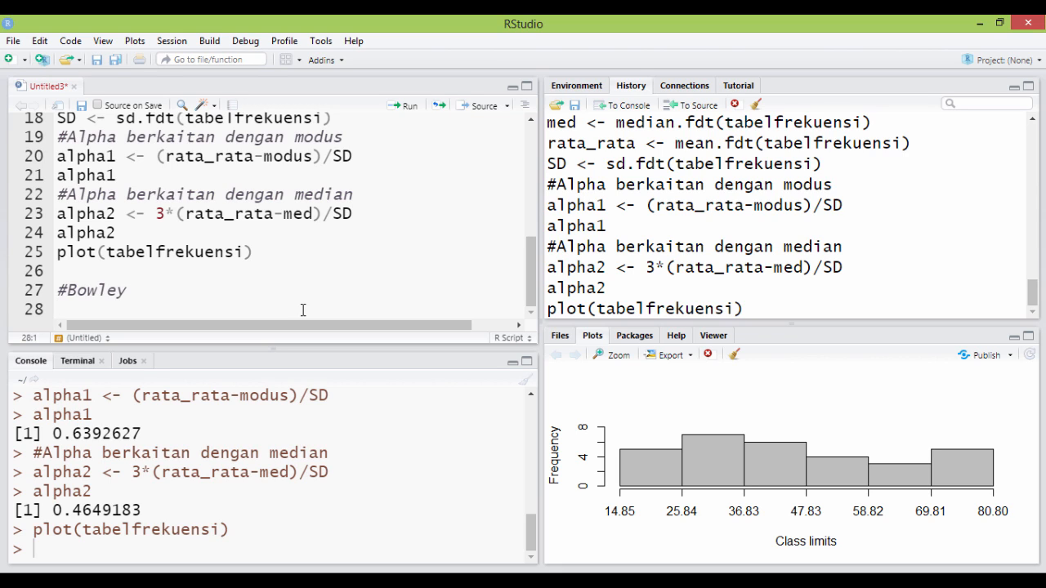
- Start the first-quartile line under the Bowley comment with Q1 <- quantile.fdt(tabelfrekuensi)
type("Q1 ,")
key("BackSpace")
type("<- qua")
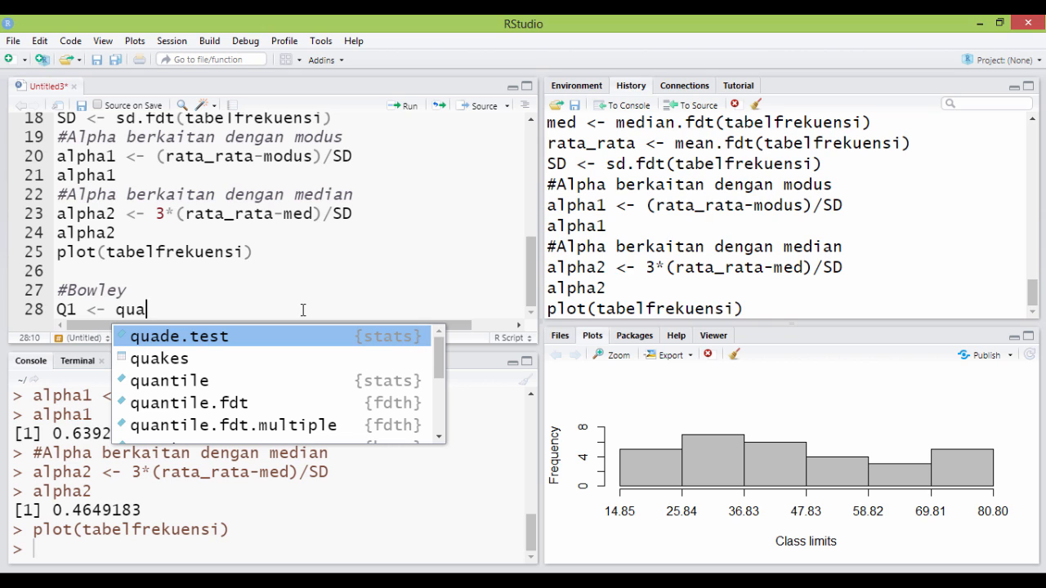
key("Down")
key("Down")
key("Down")
key("Return")
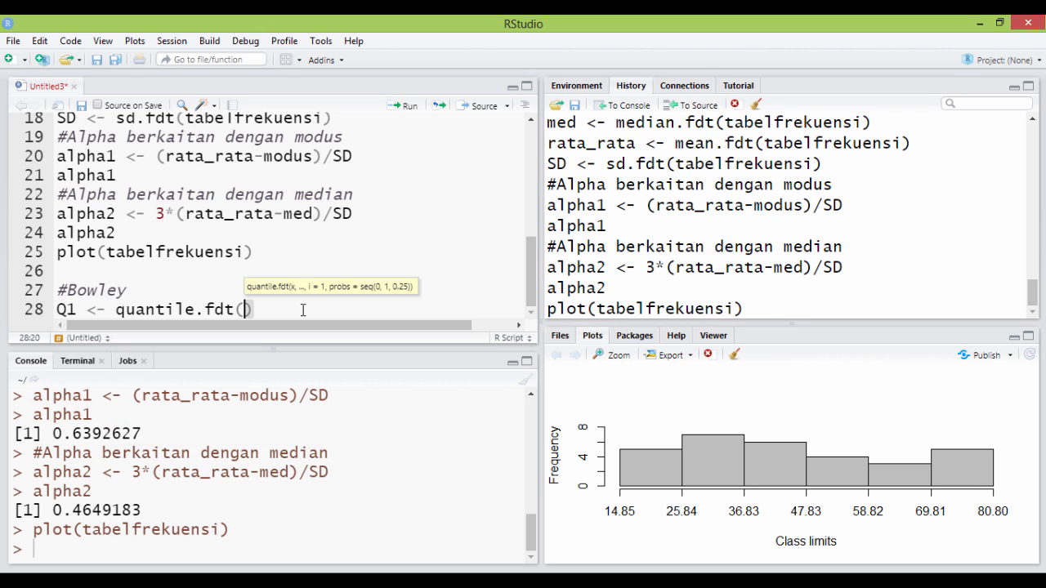
type("tabel")
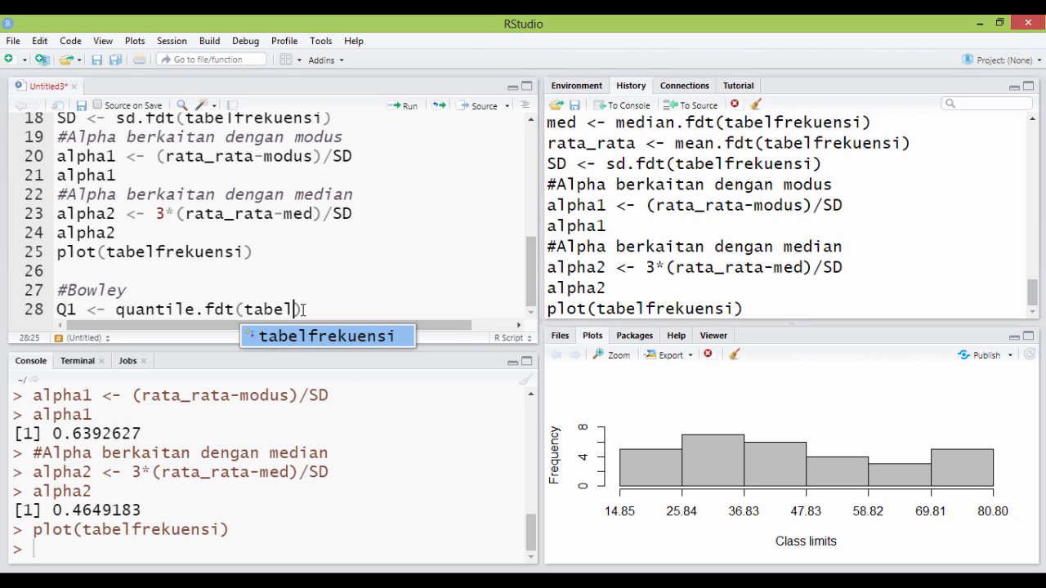
key("Return")
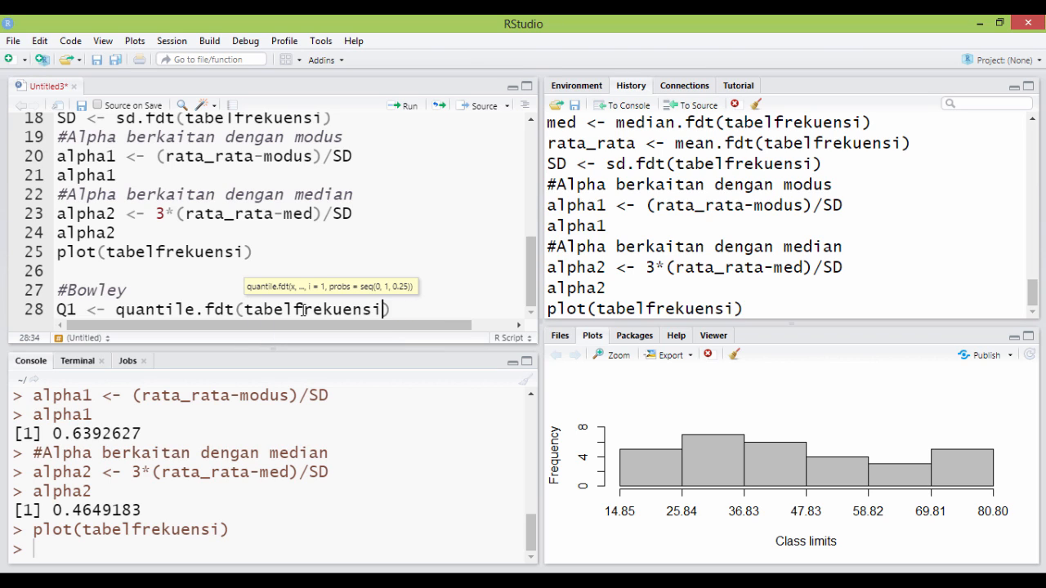
- Complete the Q1 call with the arguments i=1 and probs = seq(0,1,0.25), and run it
type(",i=1,prob")
key("Return")
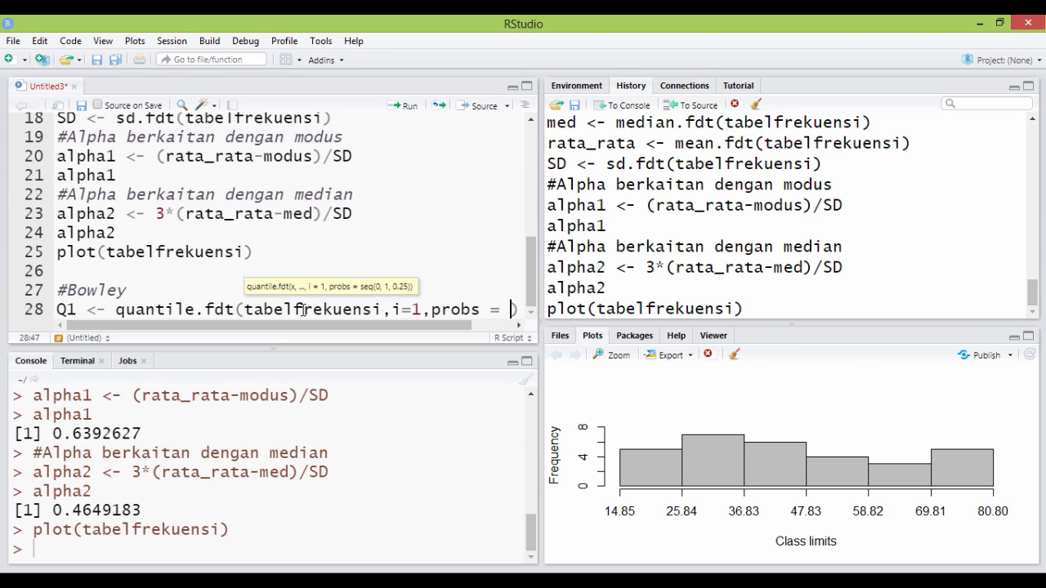
type("seq(")
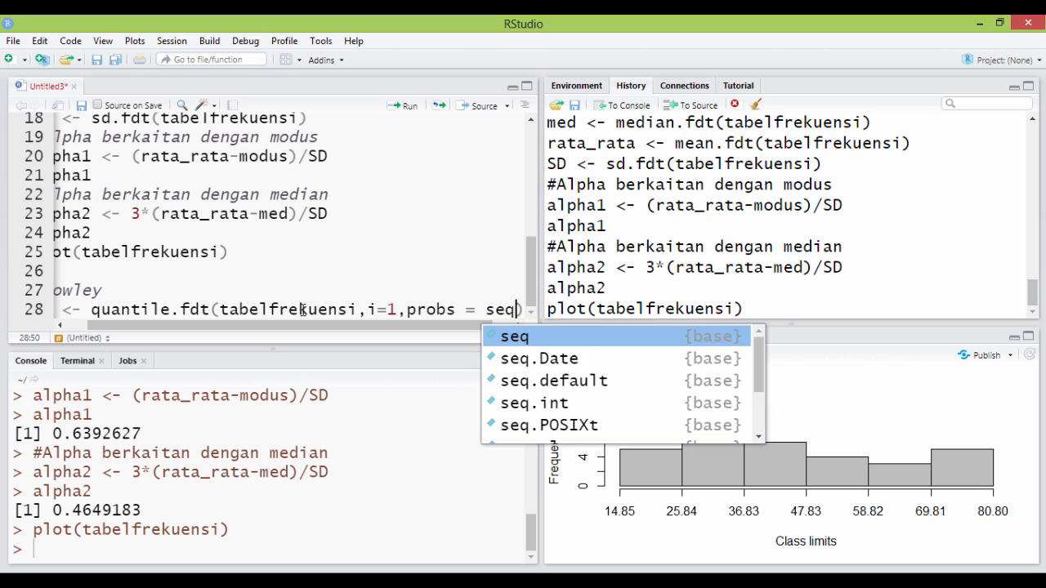
type("0")
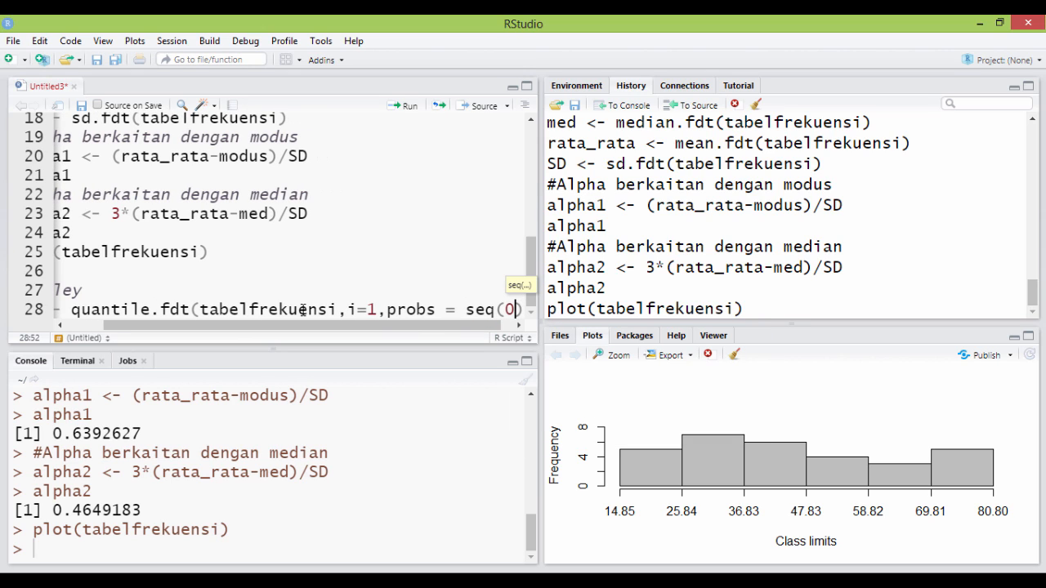
type(",1")
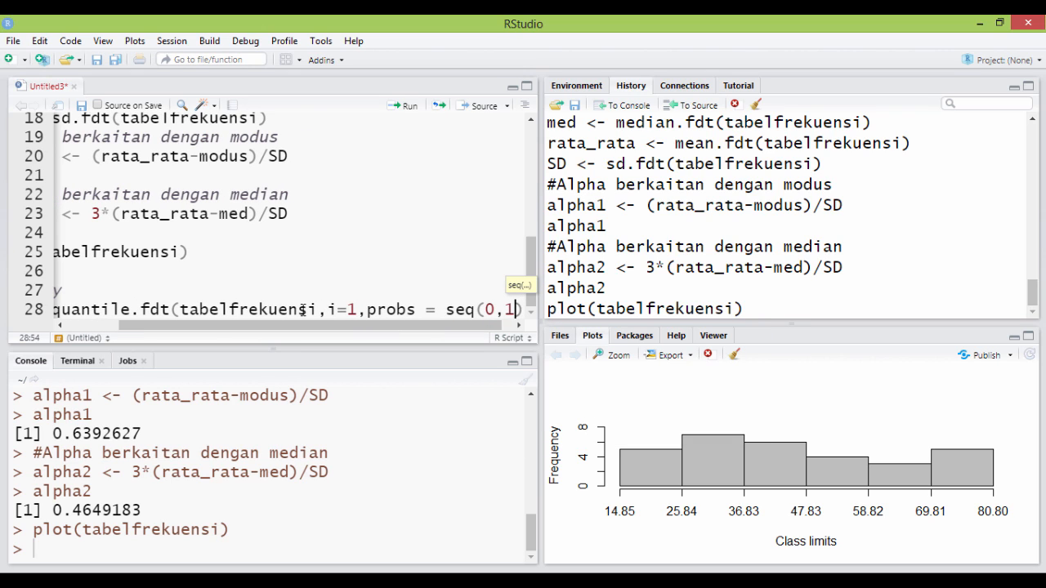
type(",0.")
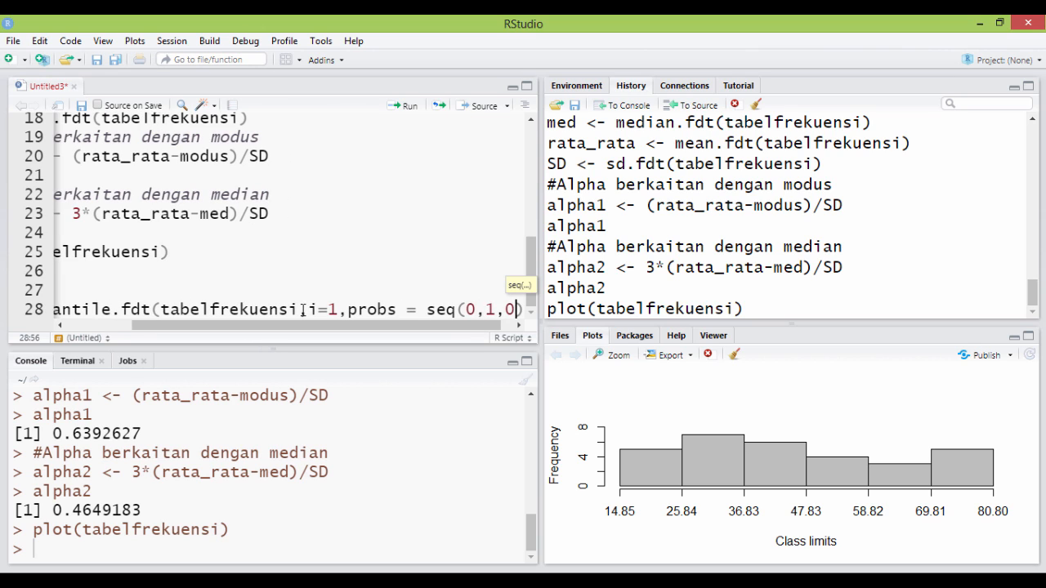
type("25")
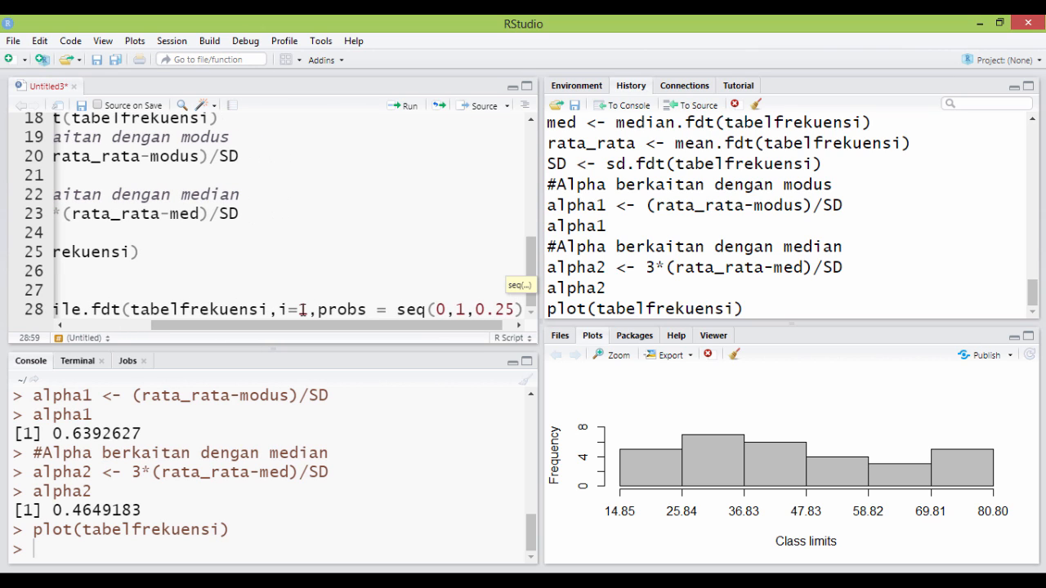
key("ctrl+Return")
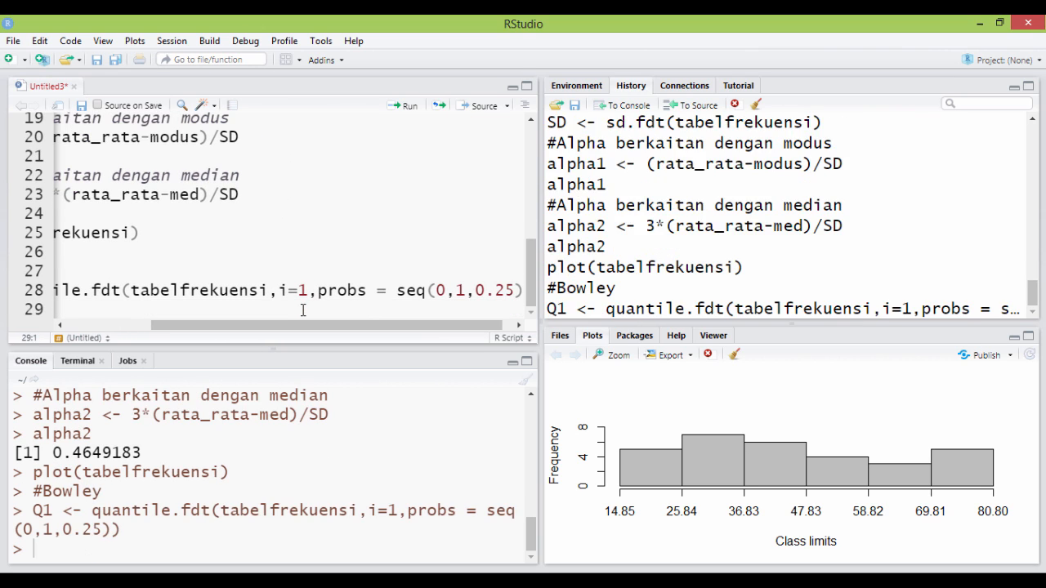
- Add a Q2 line by reusing the quantile.fdt expression from Q1 with i=2, and run it
left_click_drag(189, 324, 34, 314)
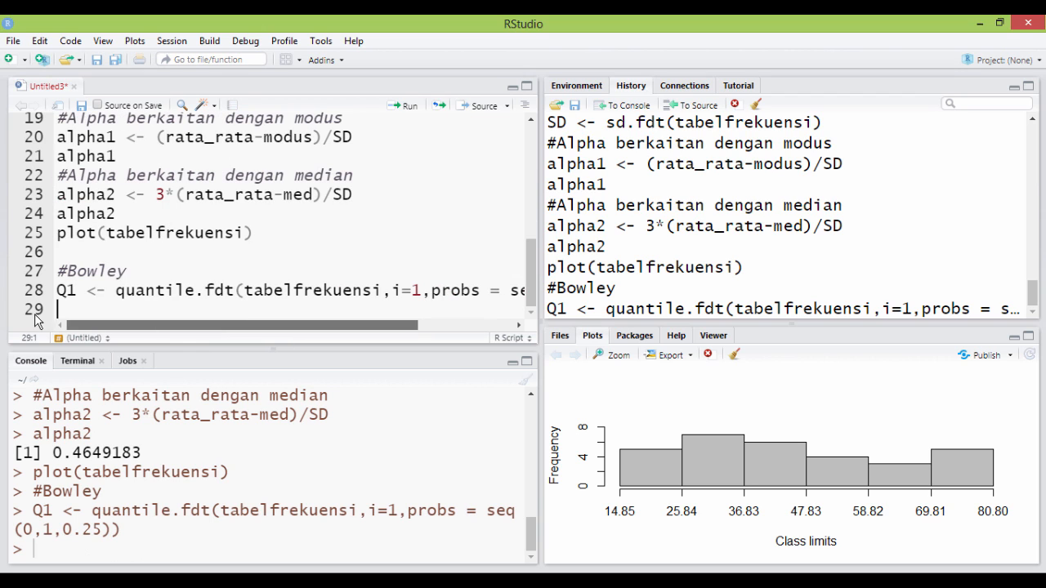
left_click_drag(117, 290, 539, 289)
key("ctrl+c")
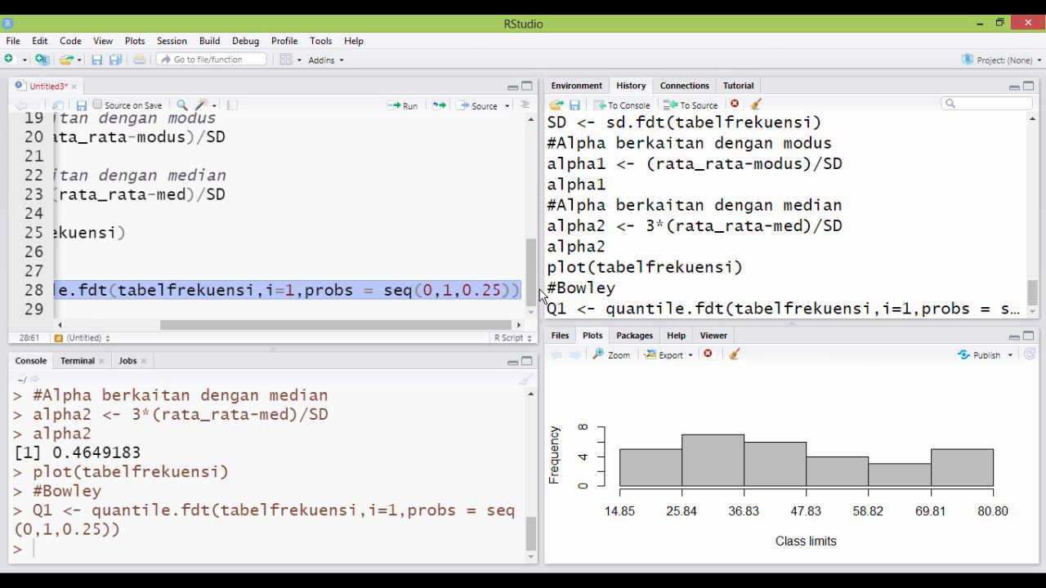
left_click(380, 308)
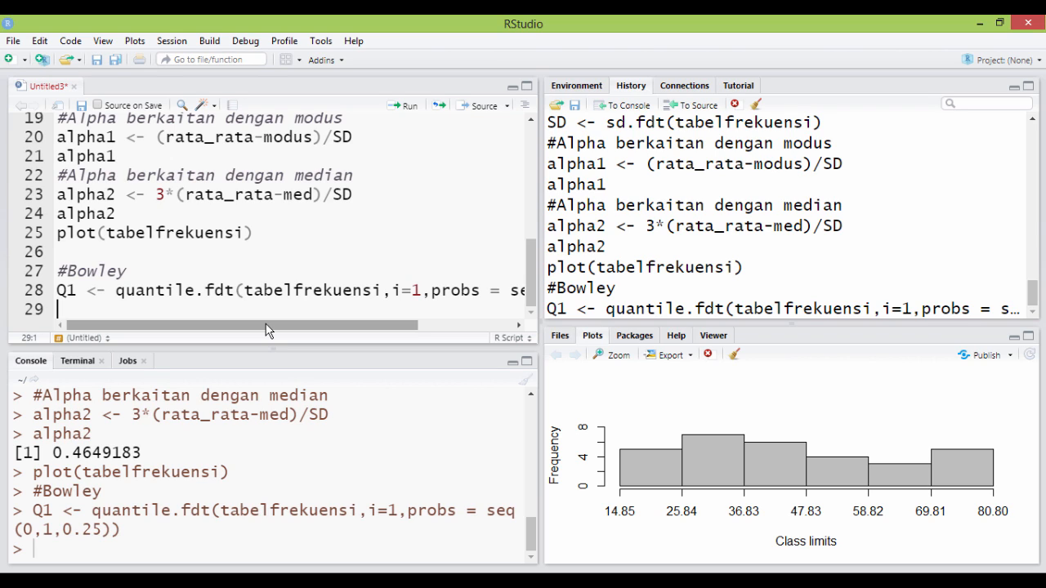
type("Q2 <-")
key("ctrl+v")
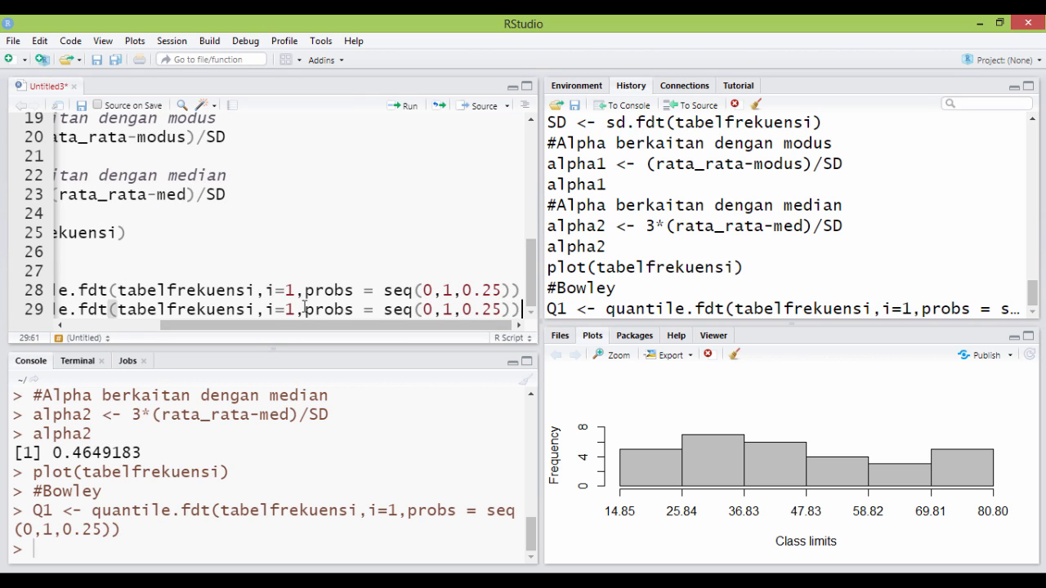
left_click(295, 309)
key("BackSpace")
type("2")
key("ctrl+Return")
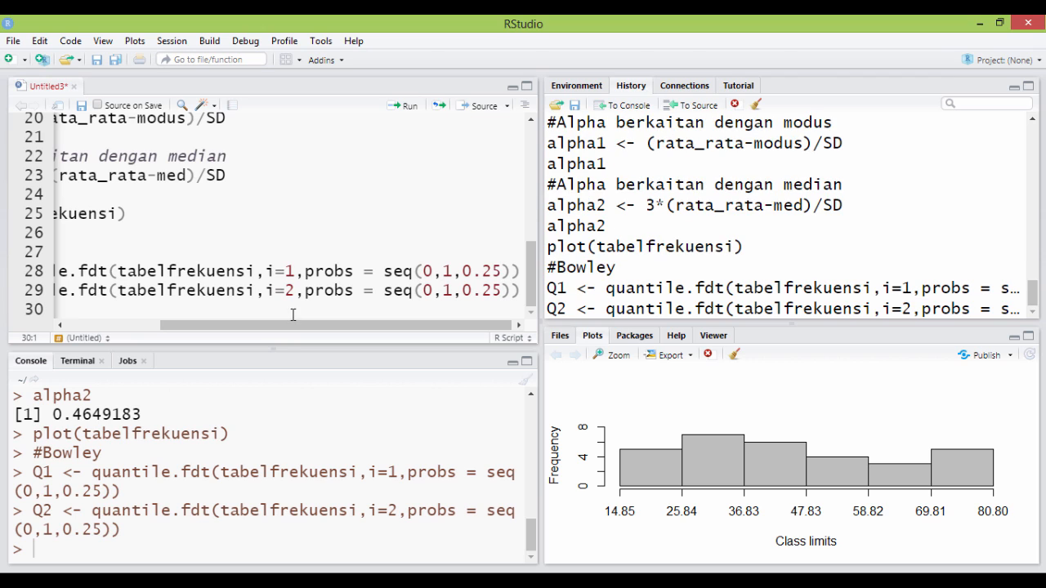
- Add a Q3 line below Q2 with the copied quantile.fdt expression, change its index to i=3, and run it
scroll(99, 322, "left", 1)
scroll(99, 322, "left", 3)
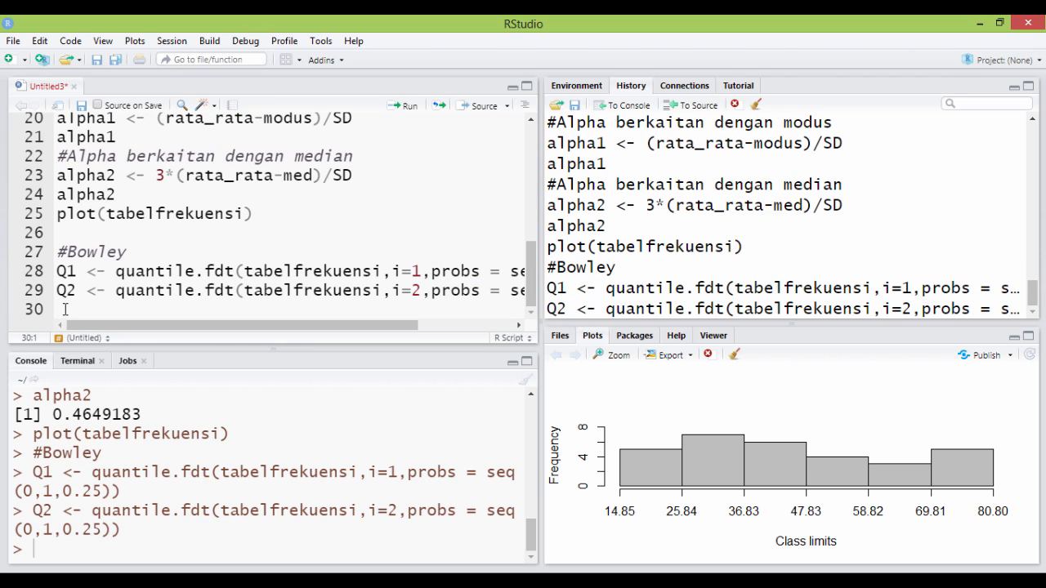
type("Q3 <-")
key("ctrl+v")
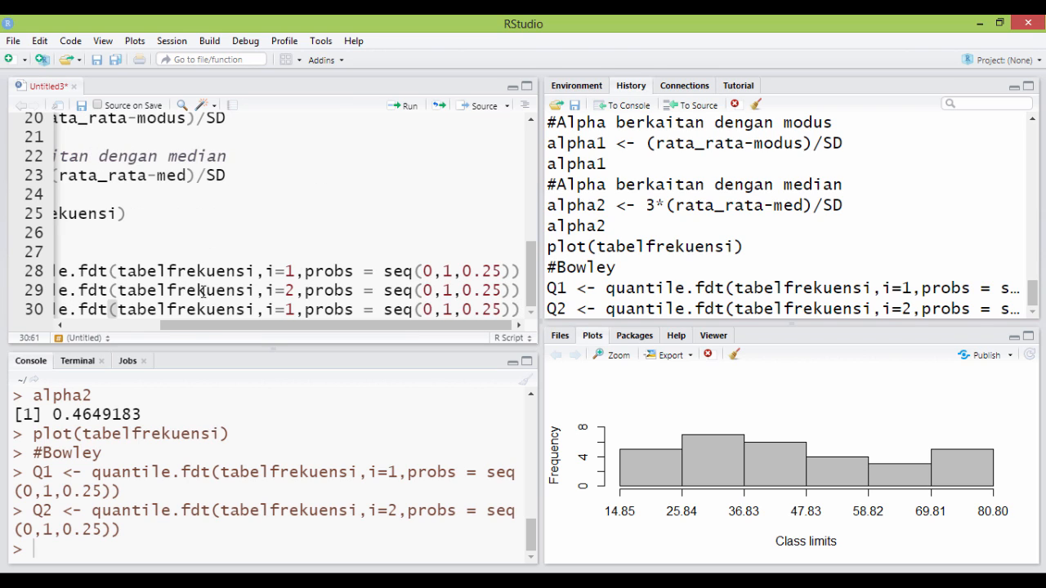
left_click(292, 311)
key("BackSpace")
type("3")
key("ctrl+Return")
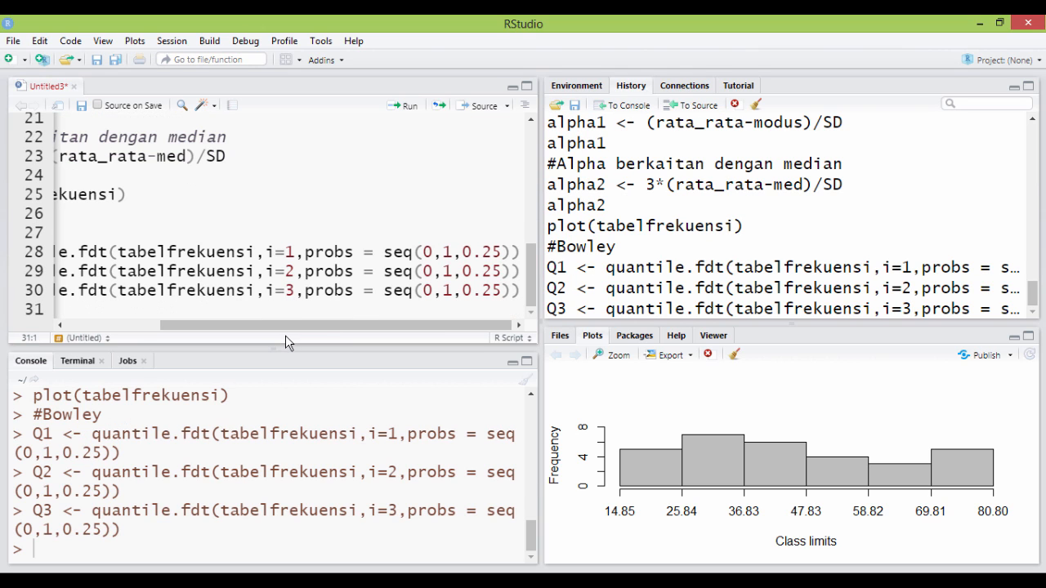
- Start the Bowley skewness line below Q3 by assigning alpha3 the numerator (Q3+Q1-2*Q2)
left_click_drag(296, 325, 64, 337)
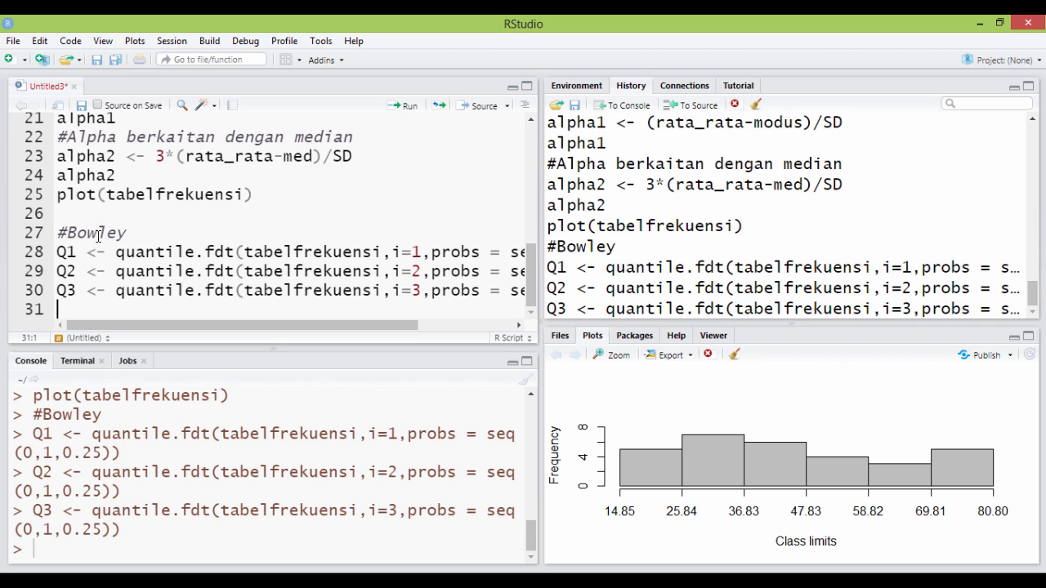
type("Alp")
key("BackSpace")
key("BackSpace")
key("BackSpace")
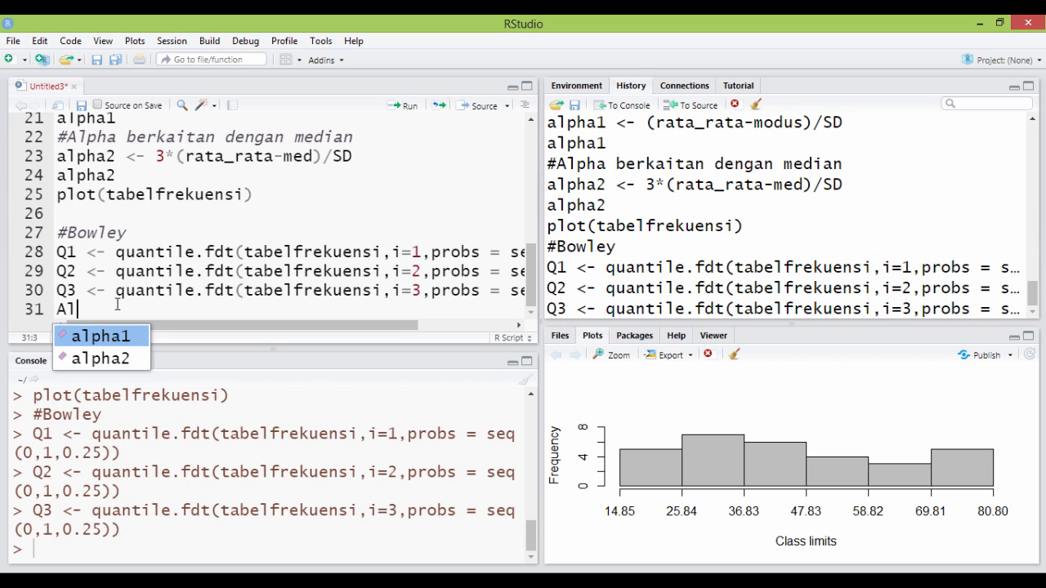
type("alph")
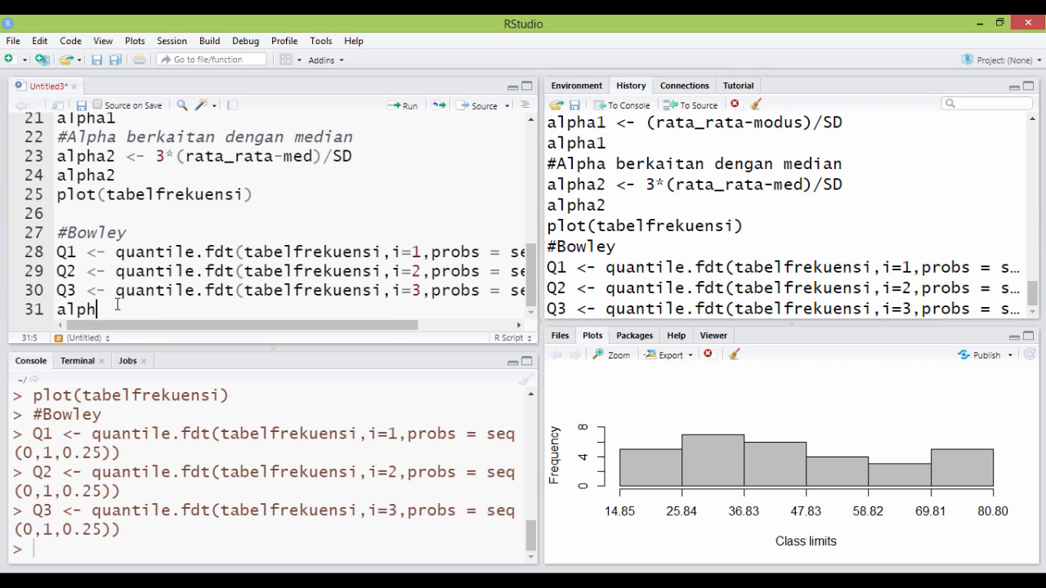
type("a3 <- (")
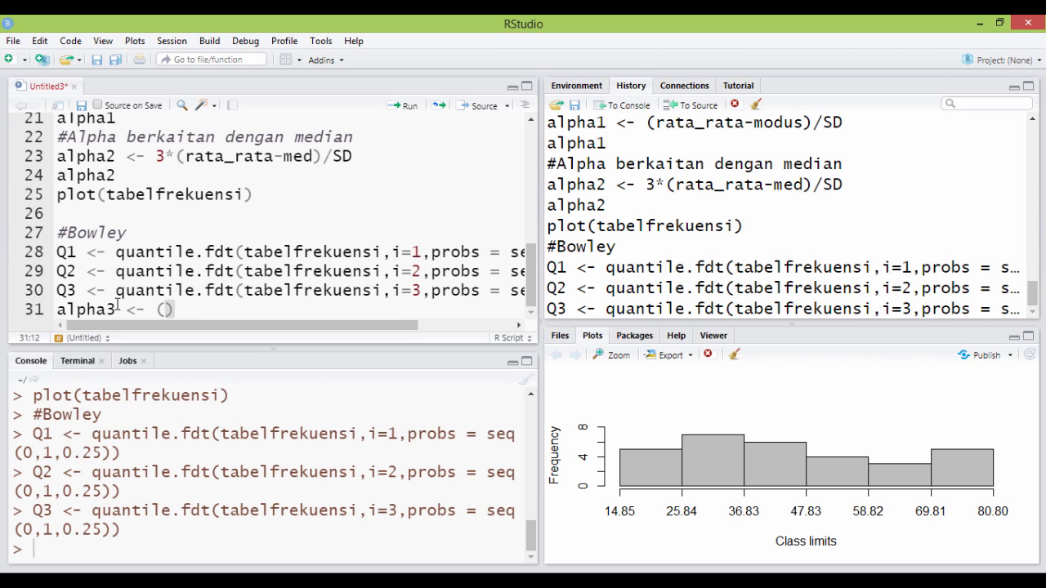
type("Q3+Q1-@")
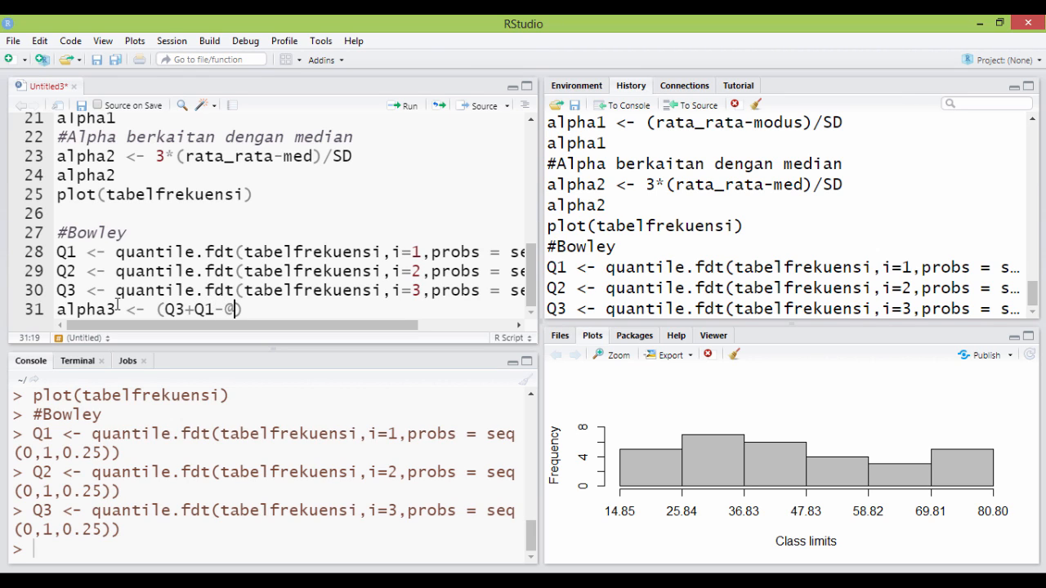
key("BackSpace")
type("2*Q2)")
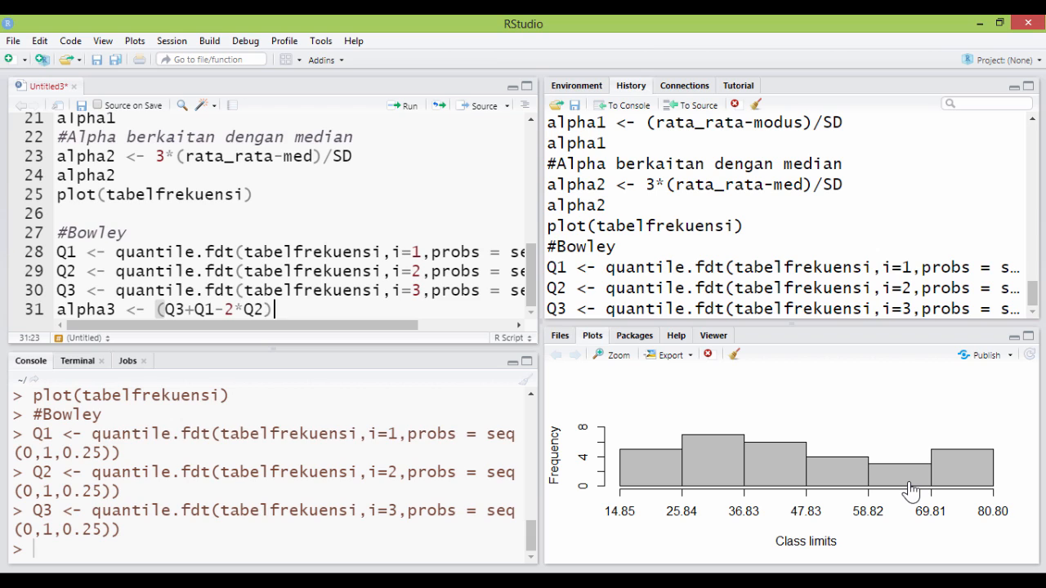
- Complete the alpha3 formula by dividing the numerator by (Q3-Q1), and run the line
type("/(Q3-")
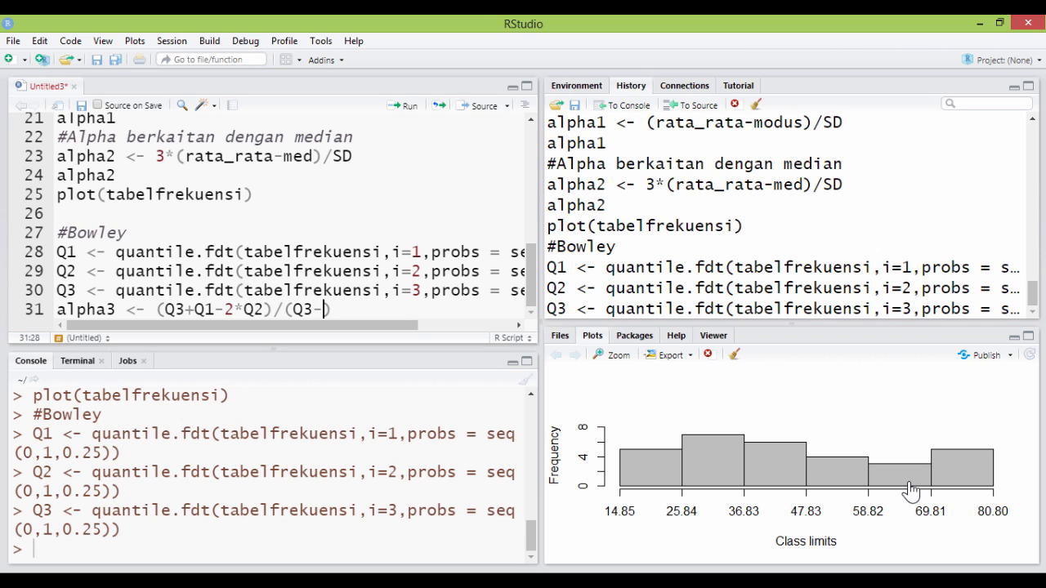
type("Q1")
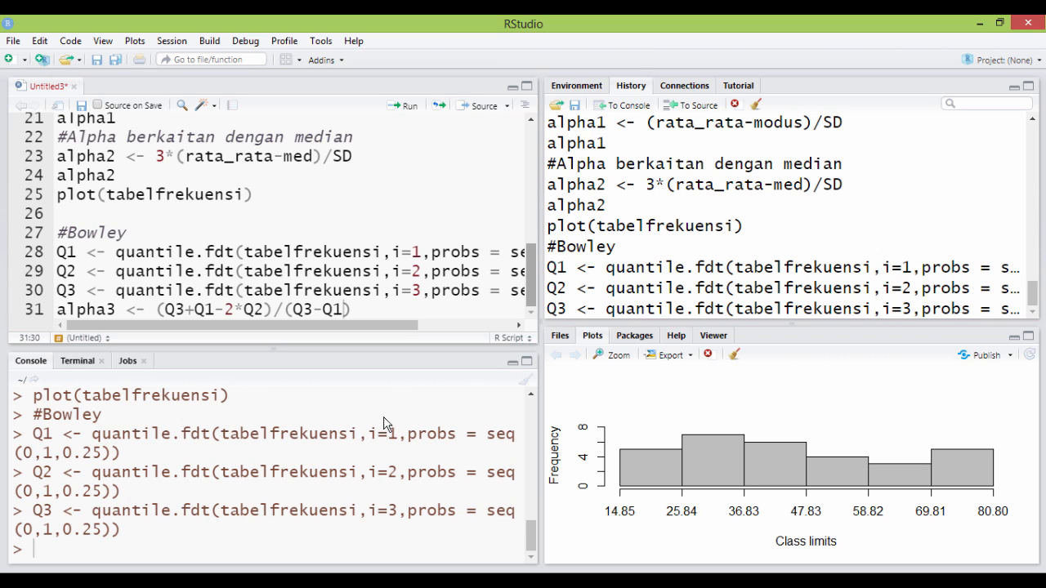
left_click(361, 308)
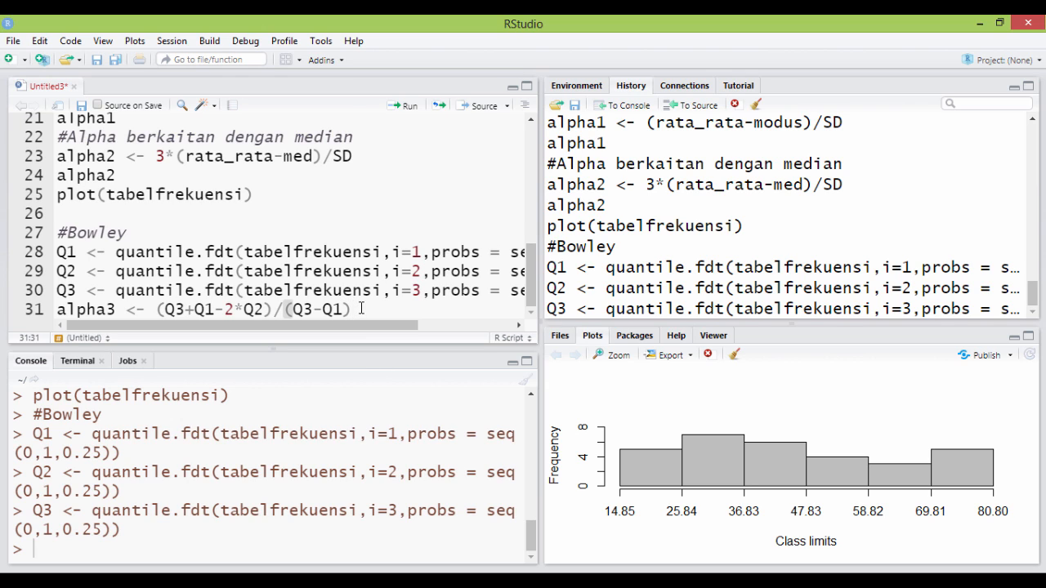
key("ctrl+Return")
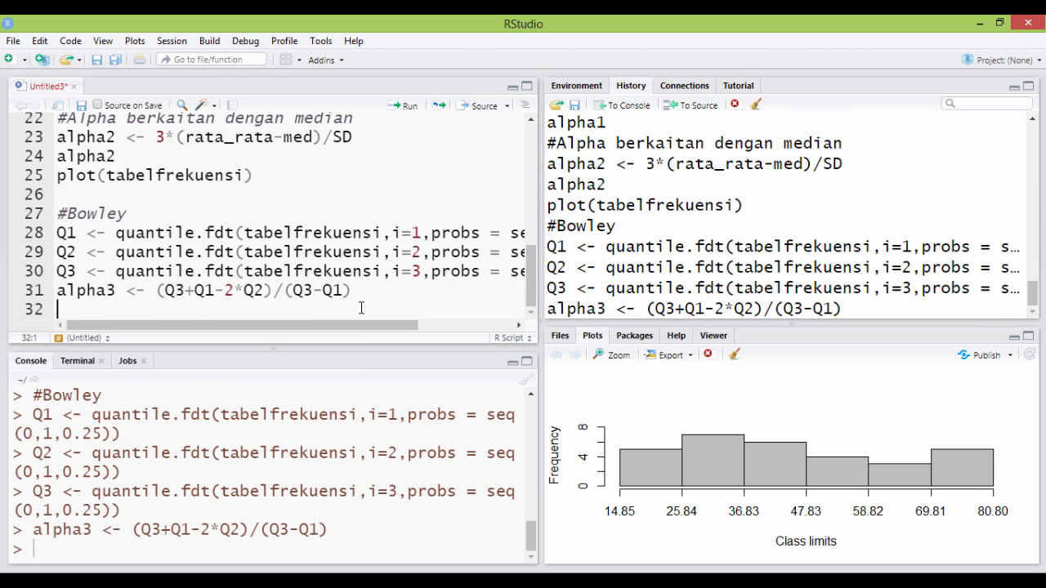
- Add a line with alpha3 below its formula and run it to print the Bowley coefficient
type("alpha")
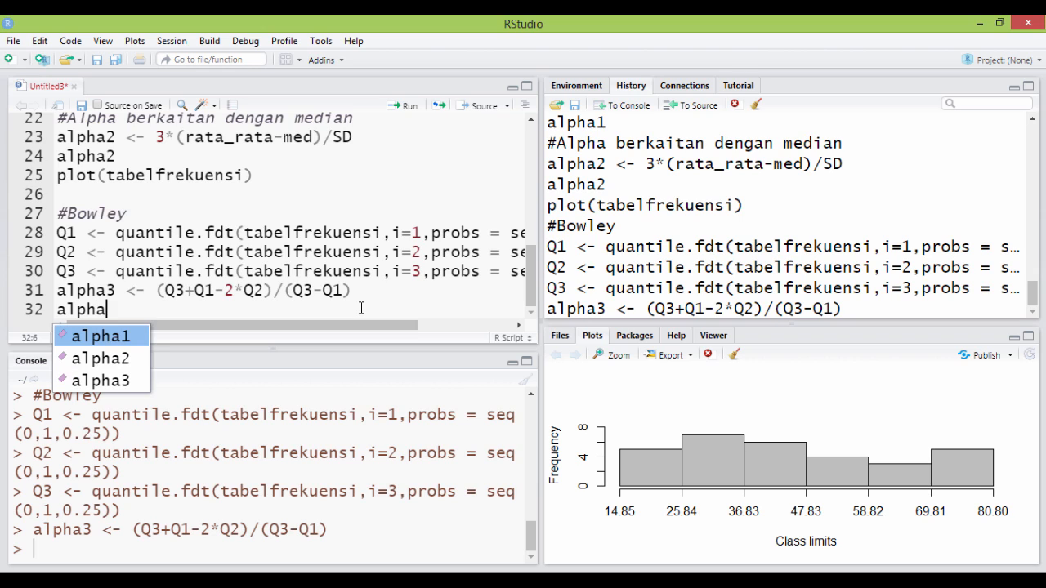
key("Down")
key("Down")
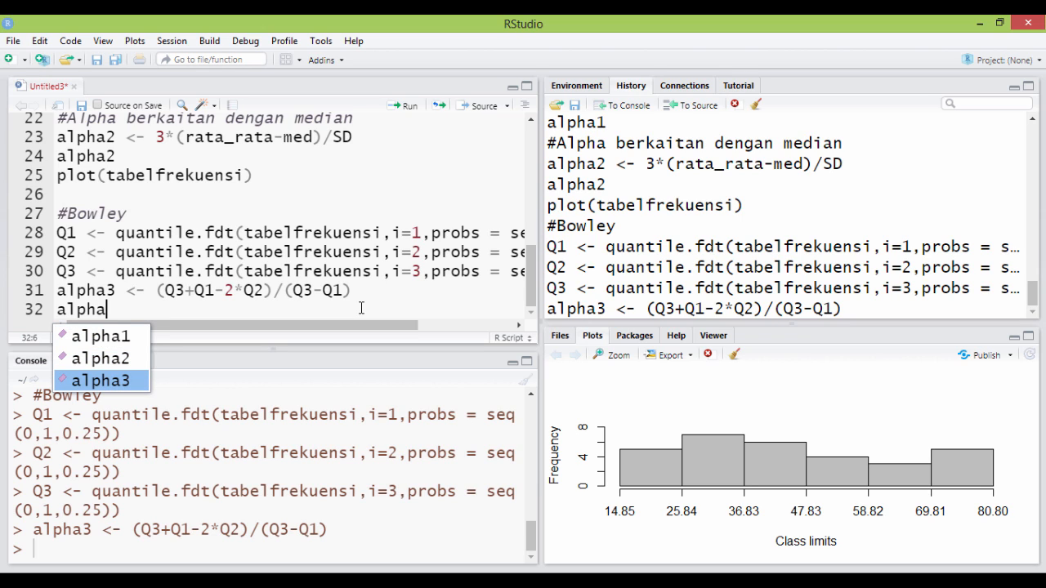
key("Return")
key("ctrl+Return")
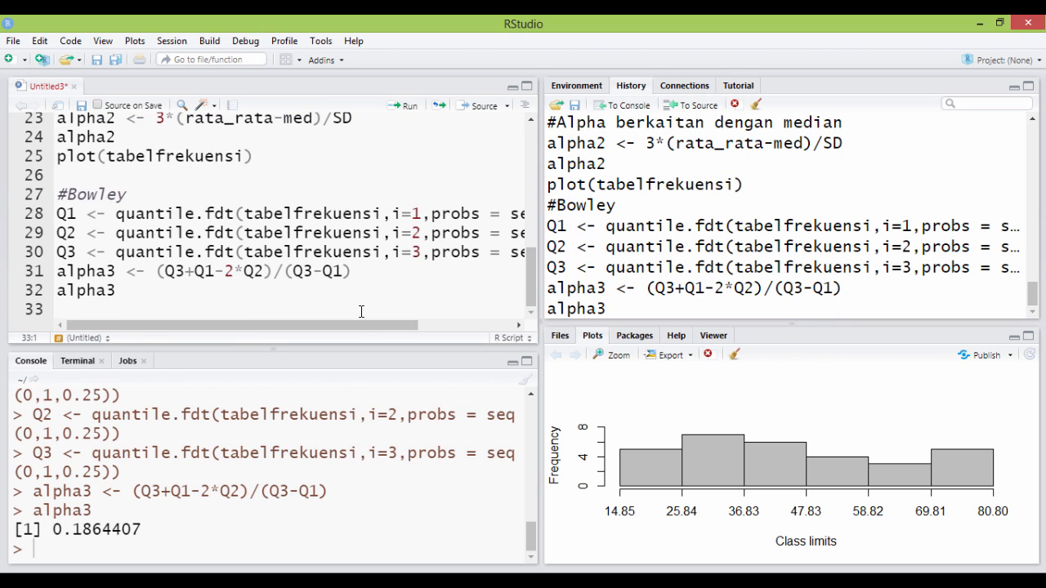